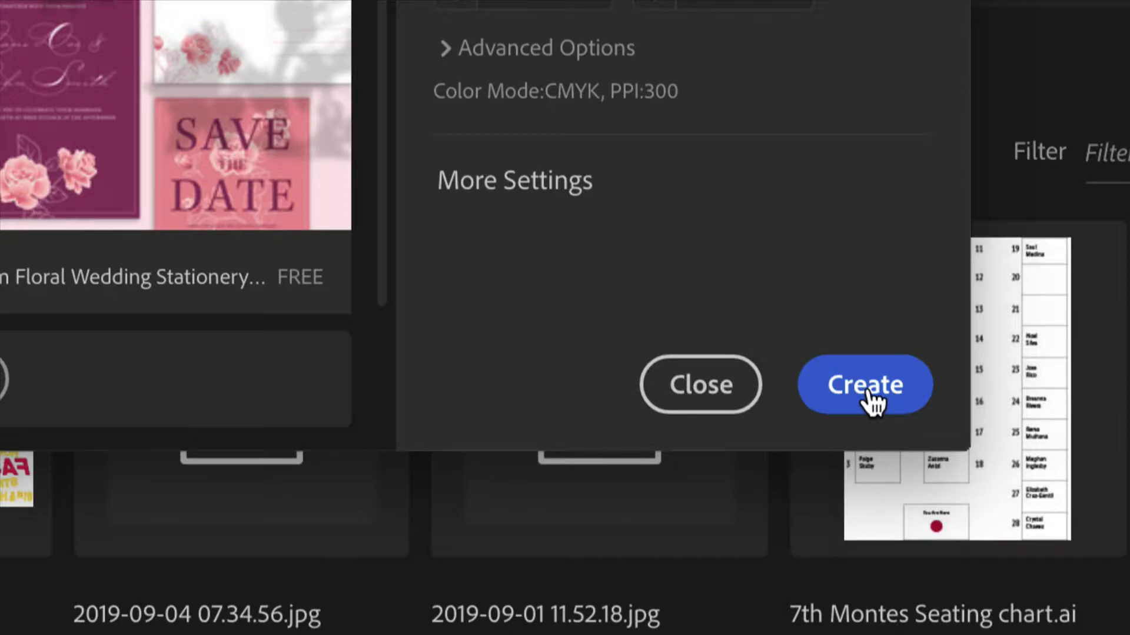
Step: In a new CMYK, 300 PPI document, draw an ellipse about 186 by 152 pt and two overlapping circles about 140 pt and 124 pt wide
click(870, 393)
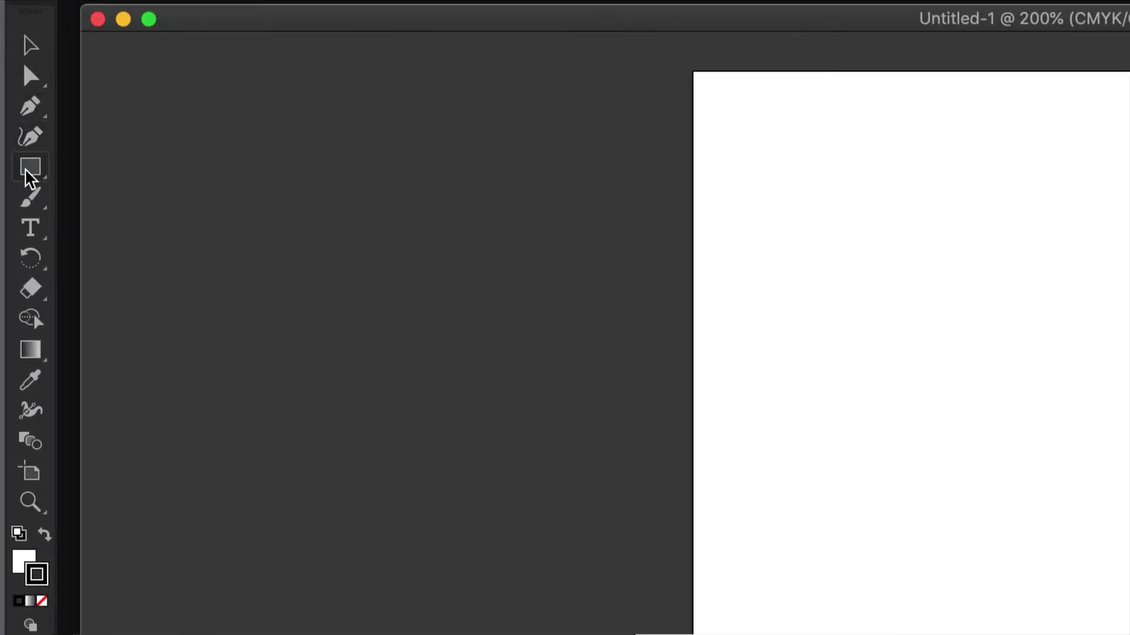
click(26, 171)
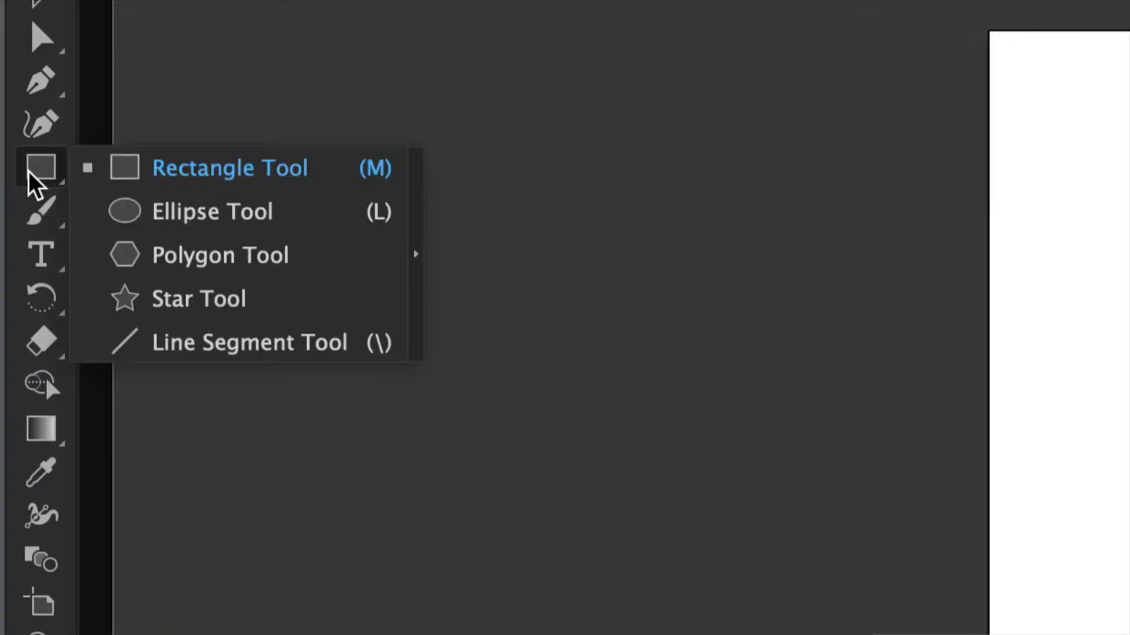
click(159, 220)
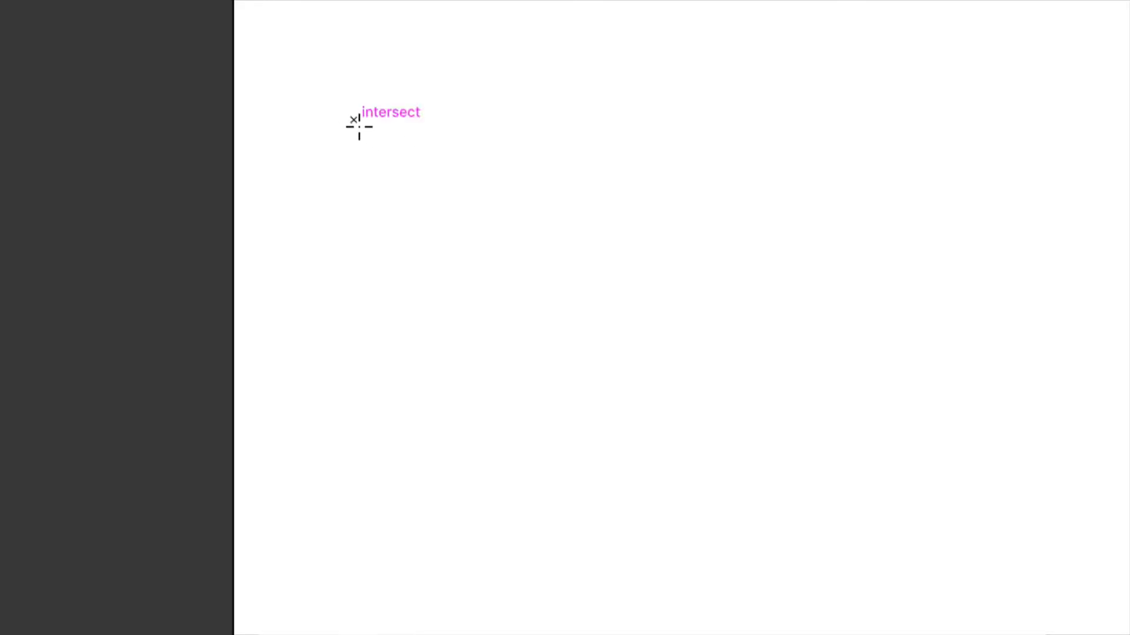
drag(359, 126, 646, 359)
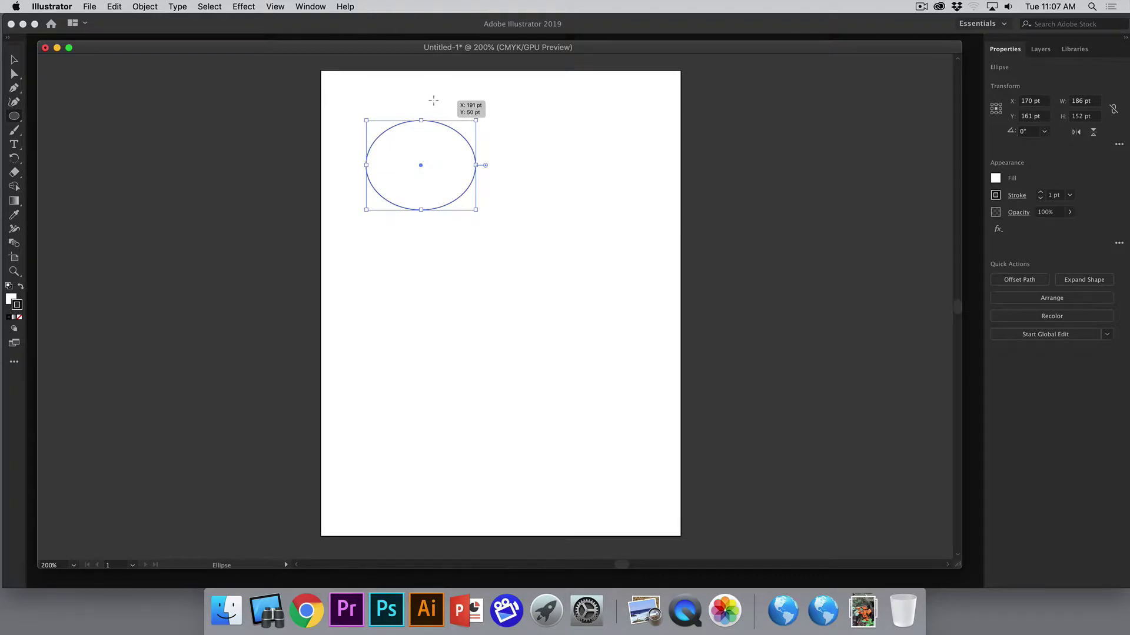
drag(433, 100, 516, 182)
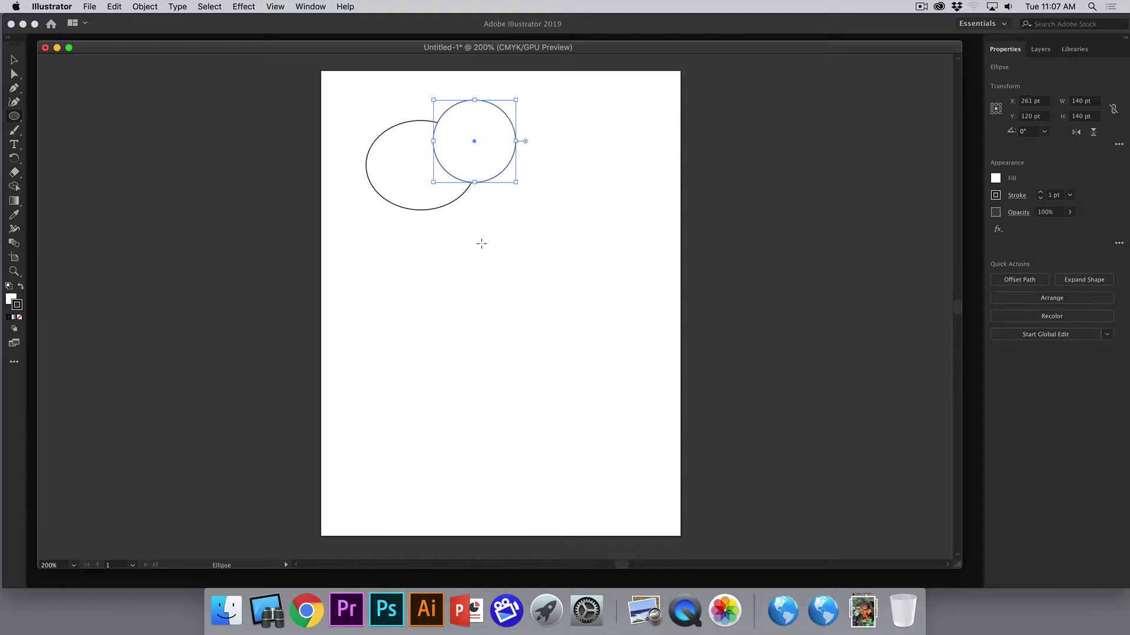
drag(441, 198, 486, 235)
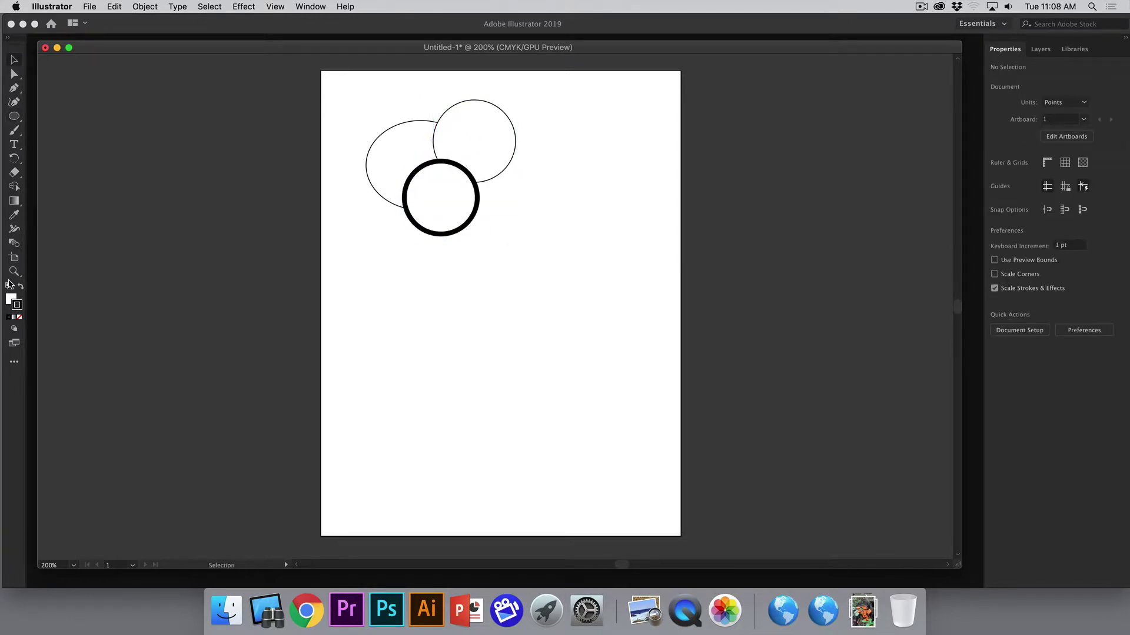
Step: Magnify the thick-stroked circle's outline to examine how sharp its edge is, and zoom back out until all three shapes fit
click(14, 272)
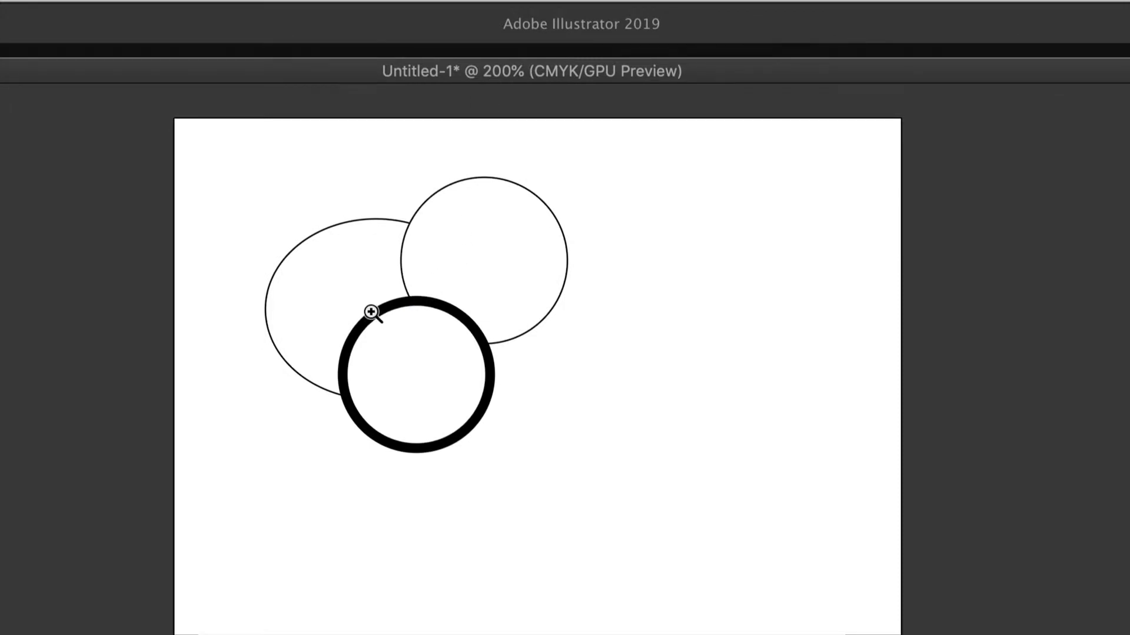
mouse_move(371, 312)
mouse_down()
mouse_move(492, 389)
mouse_move(378, 323)
mouse_move(454, 370)
mouse_move(355, 361)
mouse_move(396, 391)
mouse_move(389, 397)
mouse_move(345, 358)
mouse_move(388, 391)
mouse_move(240, 305)
mouse_move(265, 324)
mouse_move(255, 320)
mouse_move(285, 335)
mouse_move(235, 300)
mouse_move(295, 338)
mouse_move(204, 273)
mouse_move(264, 321)
mouse_move(224, 272)
mouse_move(282, 318)
mouse_move(298, 288)
mouse_move(356, 325)
mouse_up()
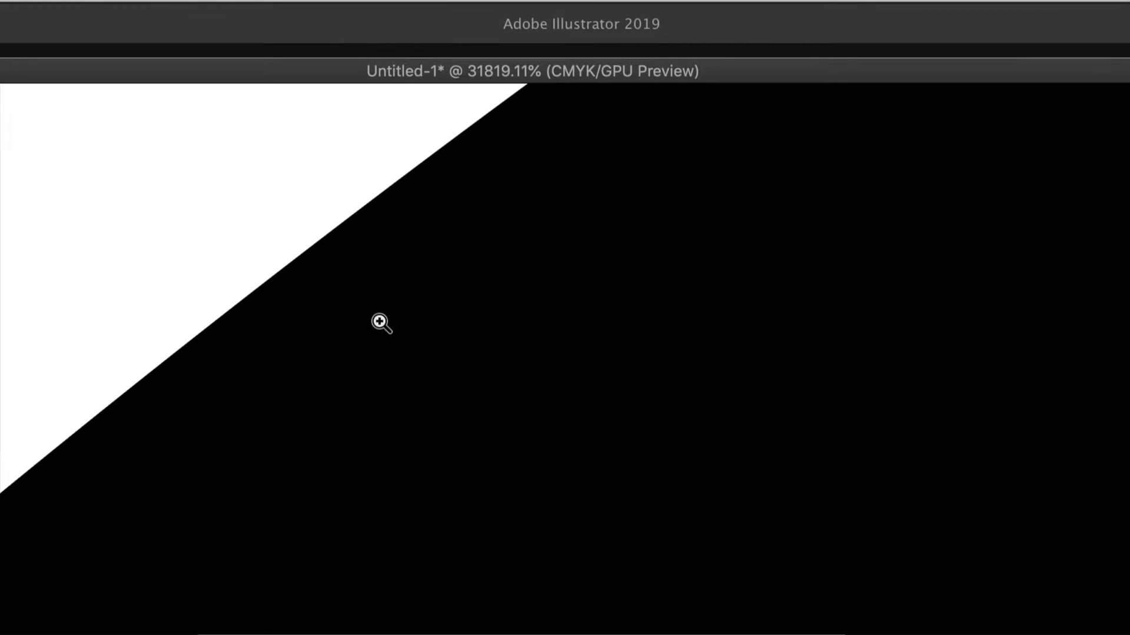
scroll(385, 287, down, 2)
scroll(360, 239, down, 2)
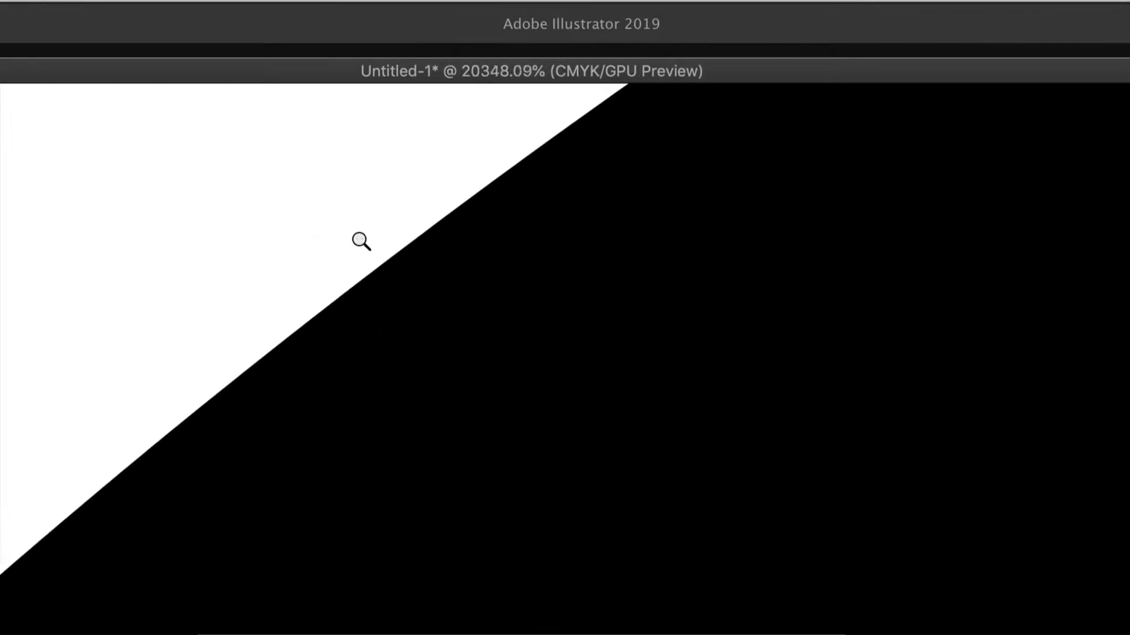
scroll(412, 235, down, 3)
scroll(594, 418, down, 2)
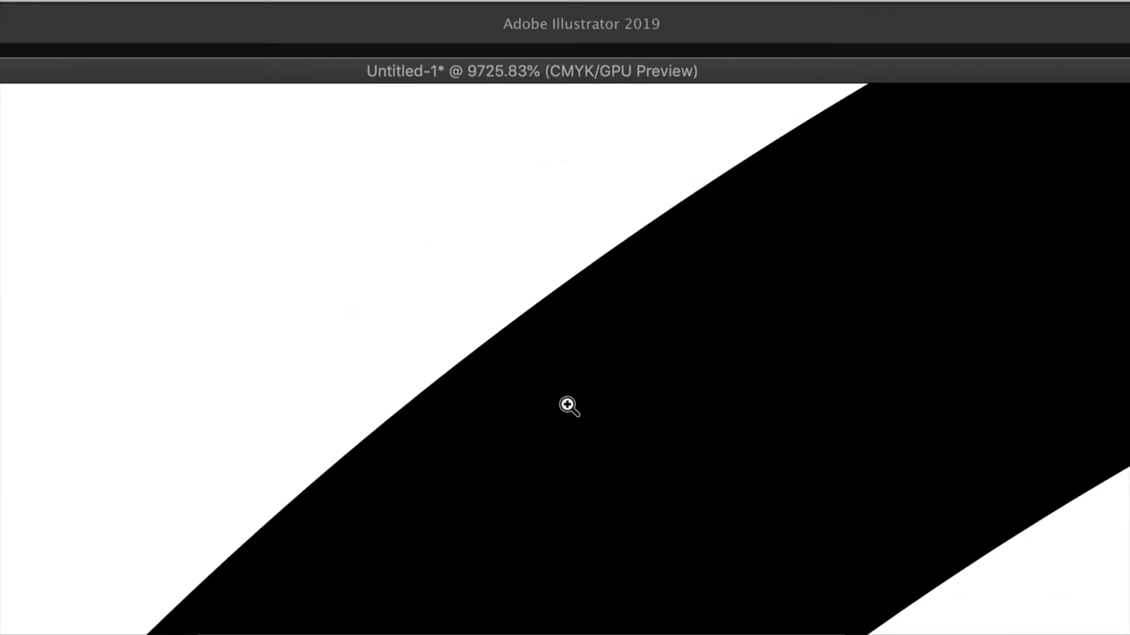
scroll(671, 461, down, 2)
scroll(650, 401, down, 2)
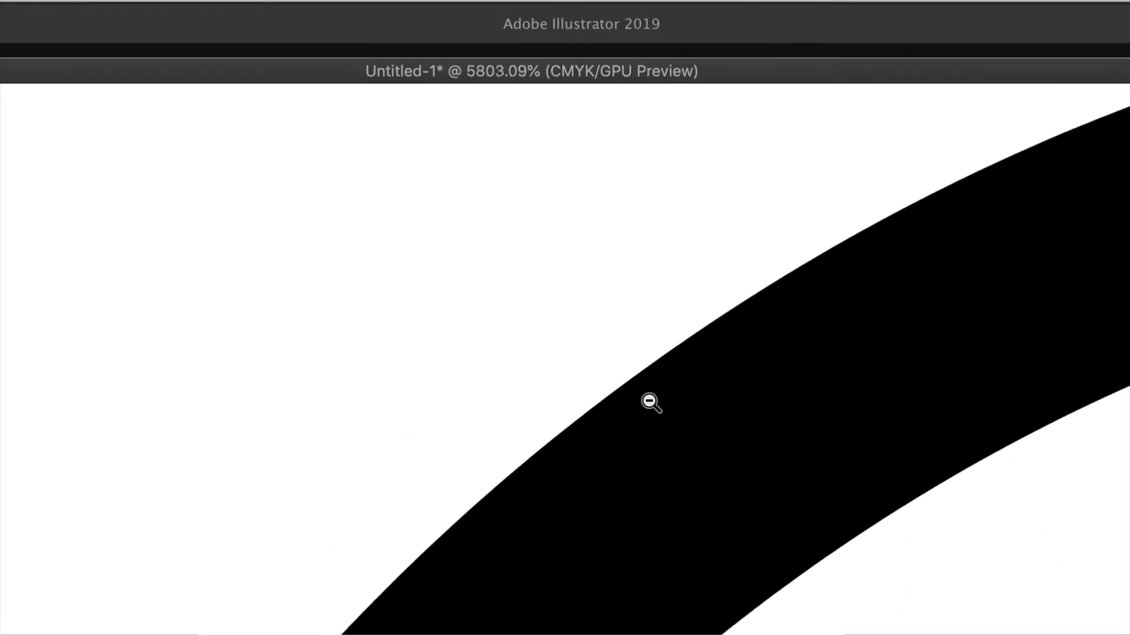
scroll(795, 494, down, 1)
scroll(676, 406, down, 2)
scroll(706, 411, down, 2)
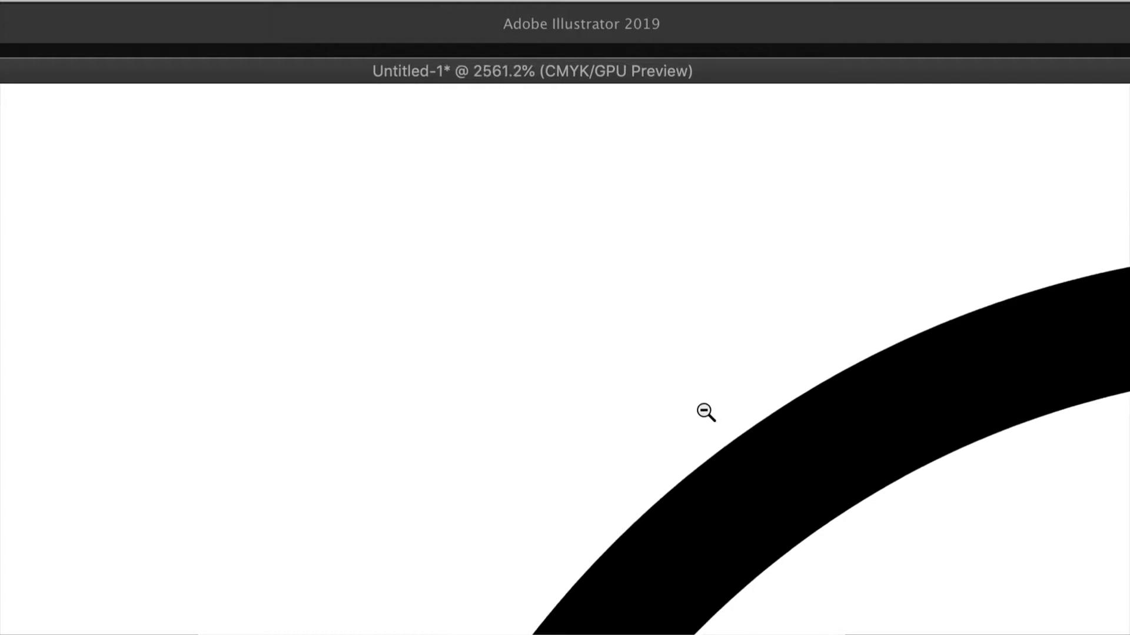
scroll(794, 459, down, 2)
scroll(875, 509, down, 1)
scroll(875, 508, down, 2)
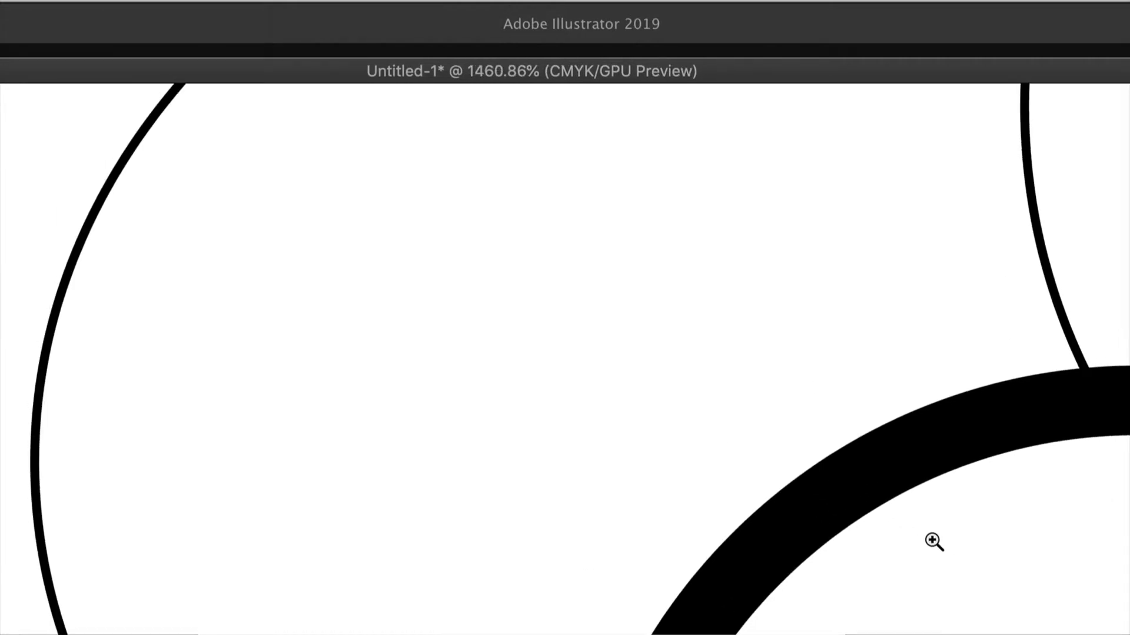
scroll(933, 540, down, 1)
scroll(875, 492, down, 1)
scroll(961, 545, down, 2)
scroll(963, 557, down, 1)
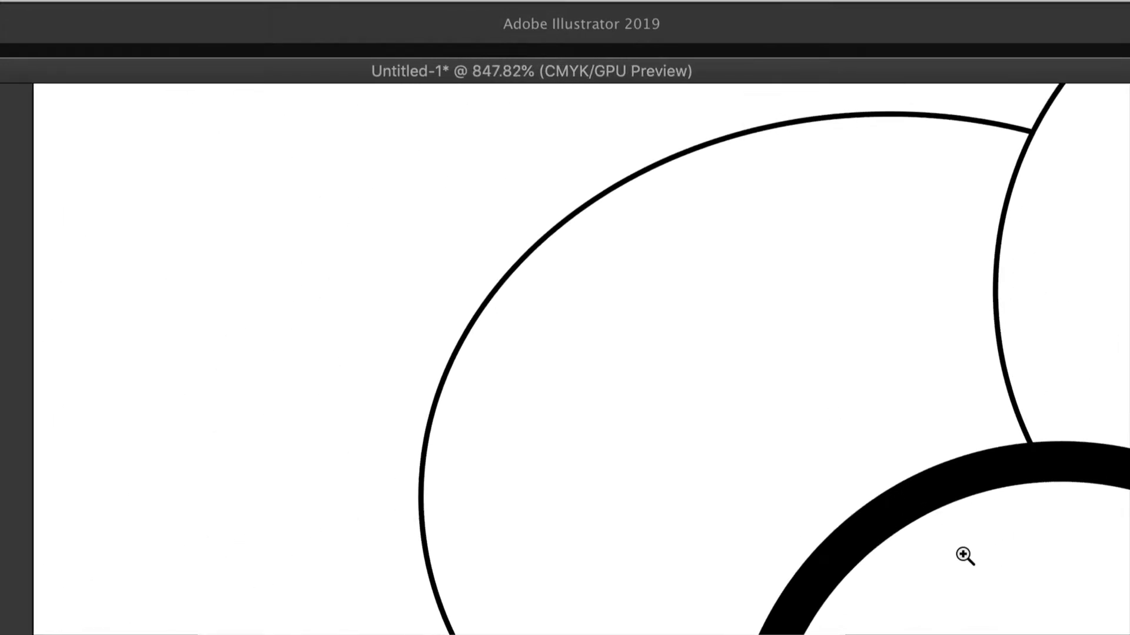
scroll(898, 486, down, 2)
scroll(966, 532, down, 1)
scroll(960, 530, down, 2)
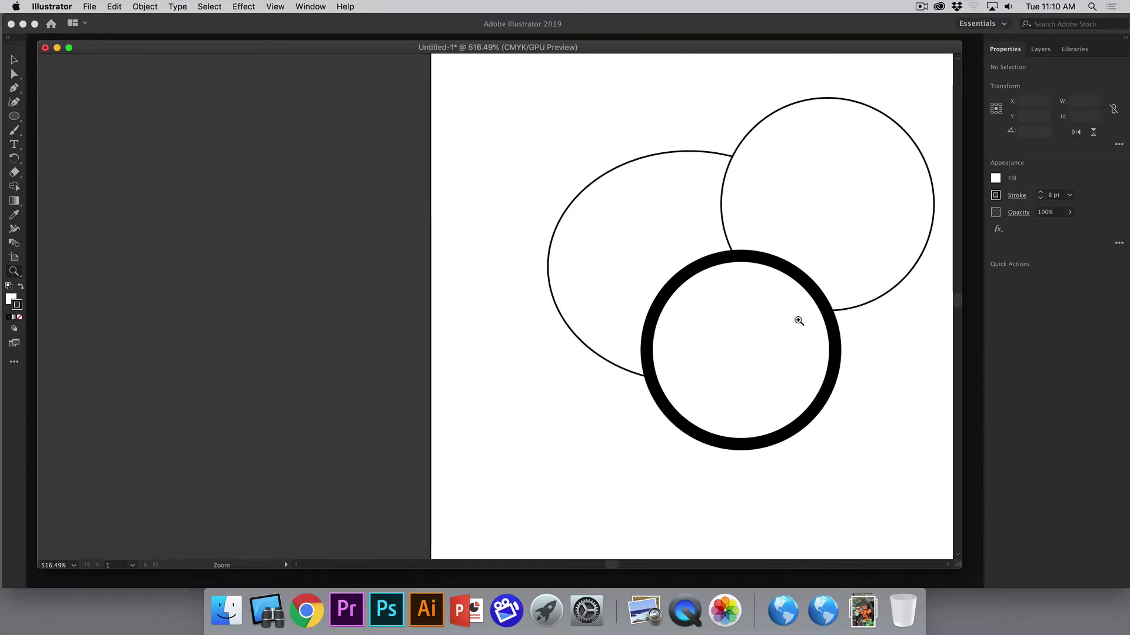
scroll(799, 320, down, 2)
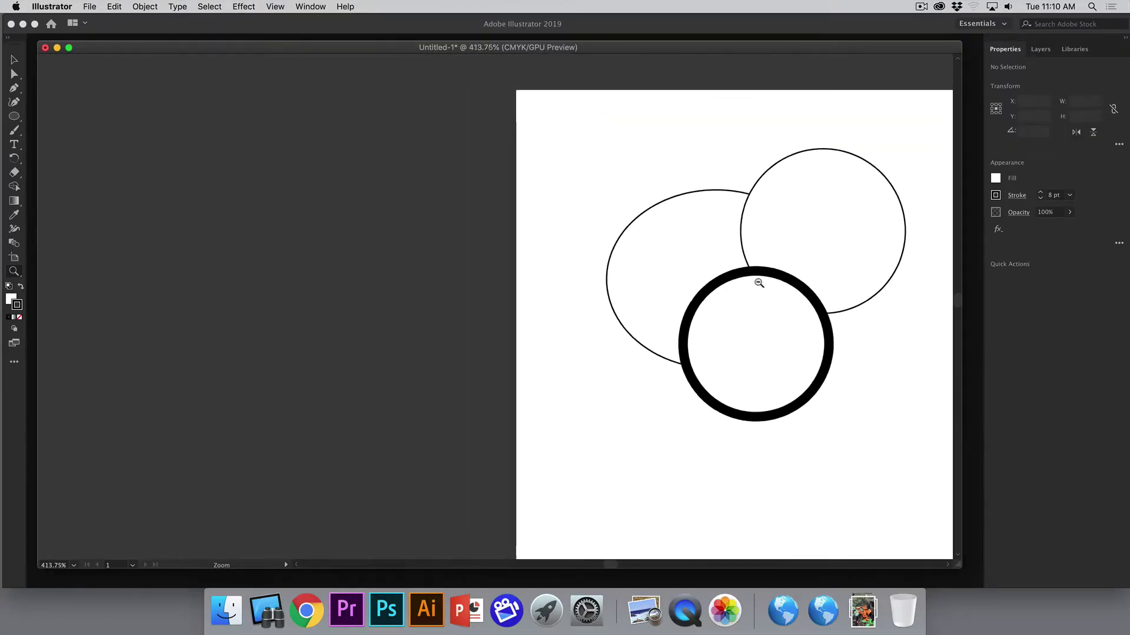
scroll(798, 313, right, 1)
scroll(792, 315, right, 6)
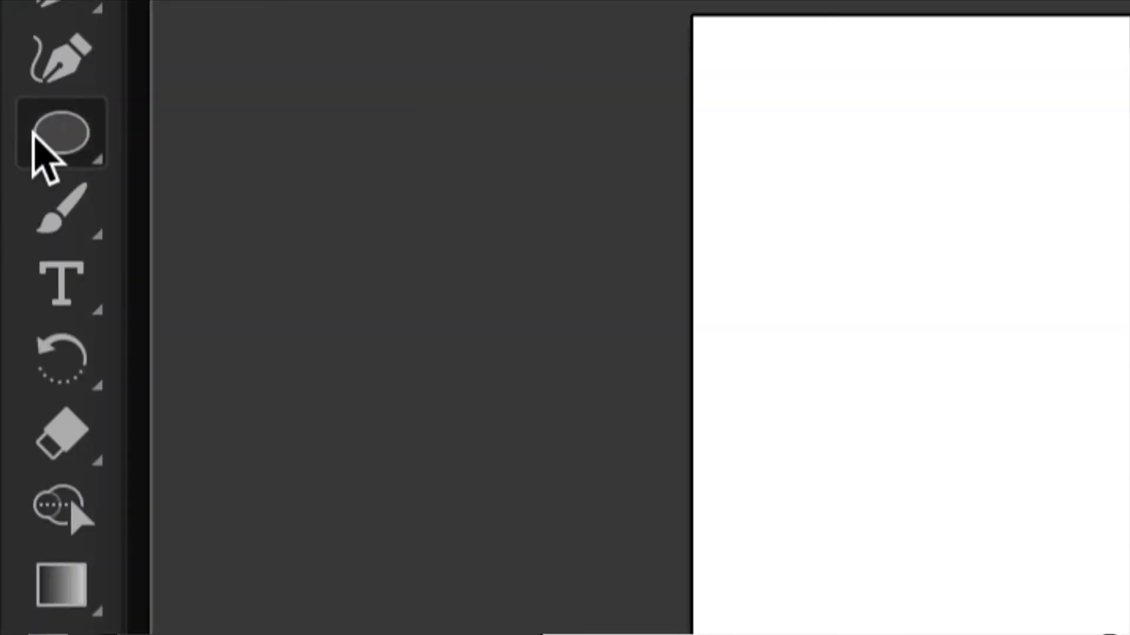
Step: Draw a rectangle about 121 by 66 pt and a square about 121 pt wide, moving the square to overlap the rectangle and thick-stroked circle
click(7, 117)
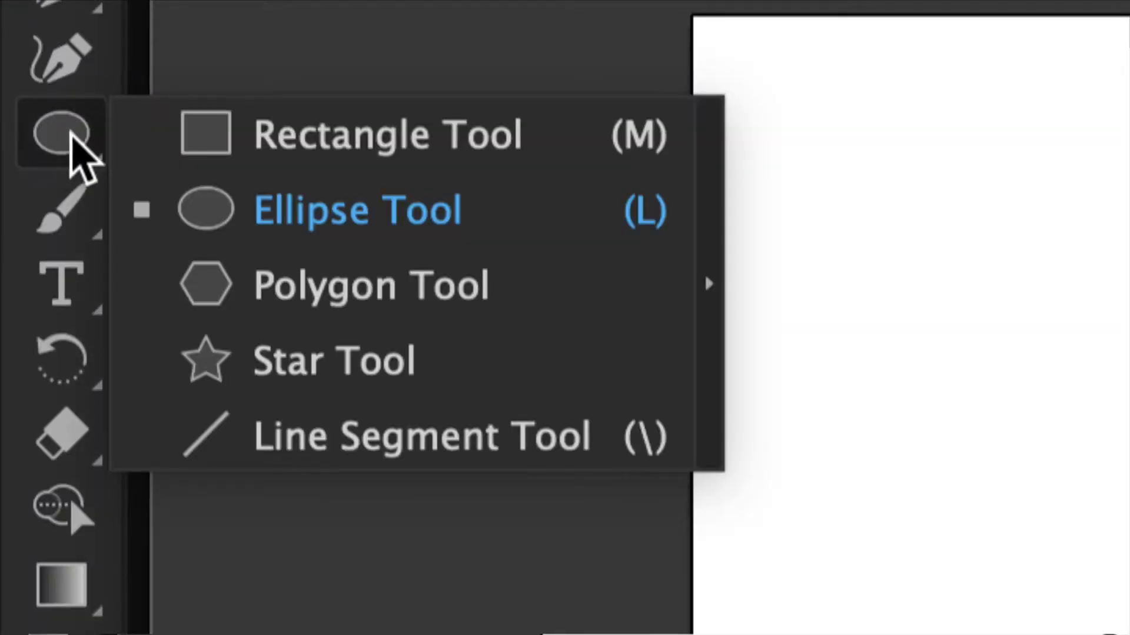
click(227, 146)
mouse_move(442, 215)
mouse_down()
mouse_move(533, 268)
mouse_move(564, 269)
mouse_move(578, 253)
mouse_move(559, 285)
mouse_move(579, 290)
mouse_up()
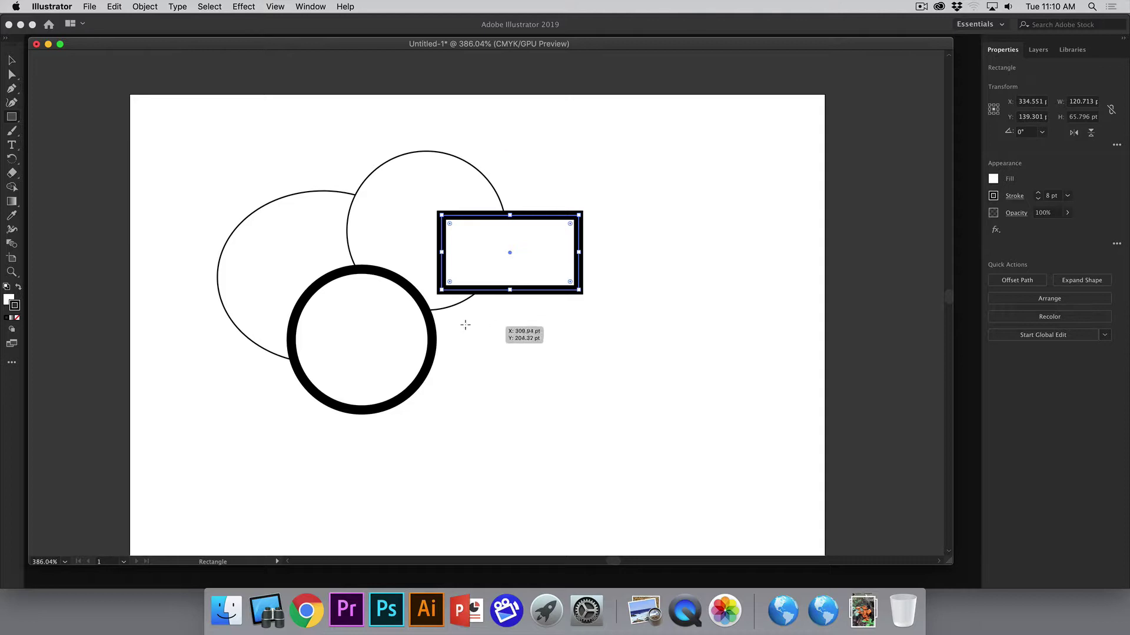
mouse_move(453, 319)
mouse_down()
mouse_move(559, 422)
mouse_move(592, 413)
mouse_up()
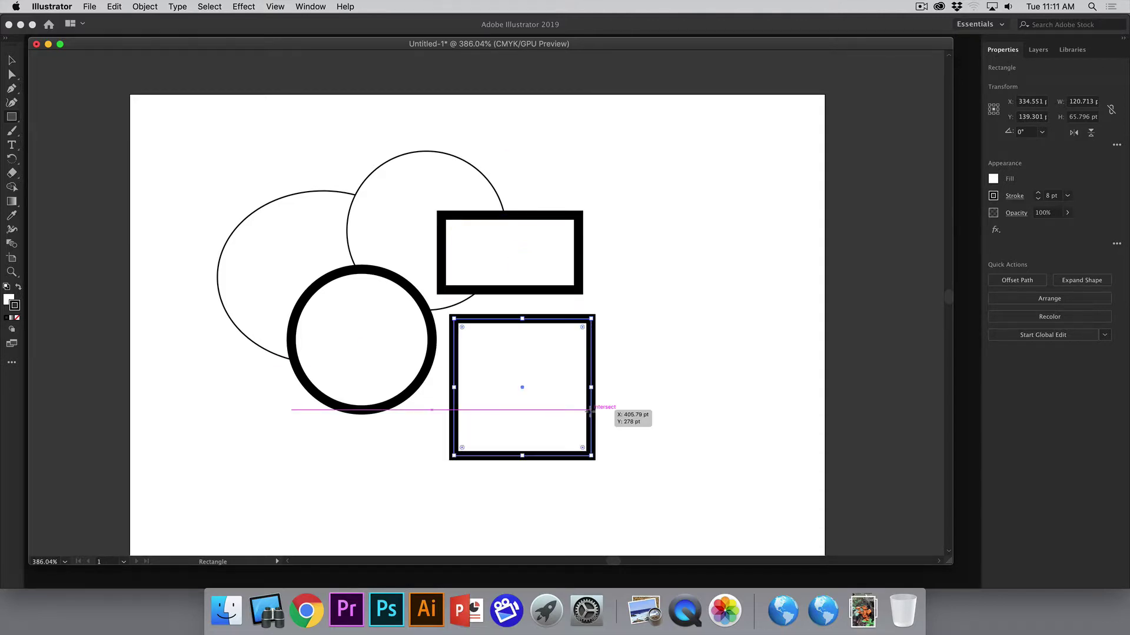
click(11, 62)
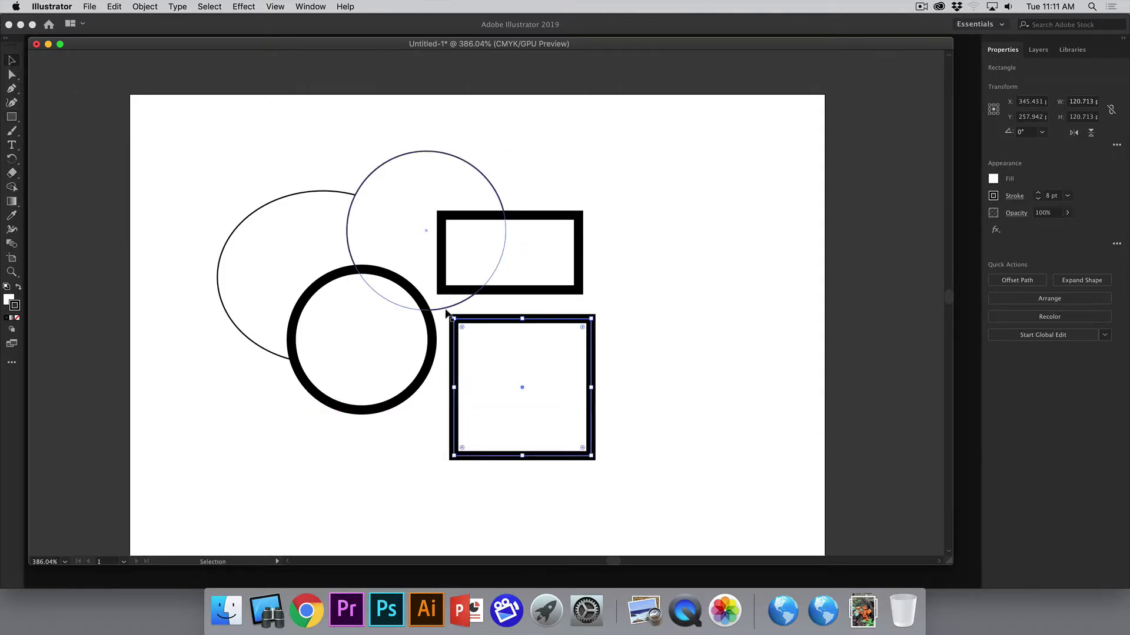
drag(502, 349, 464, 289)
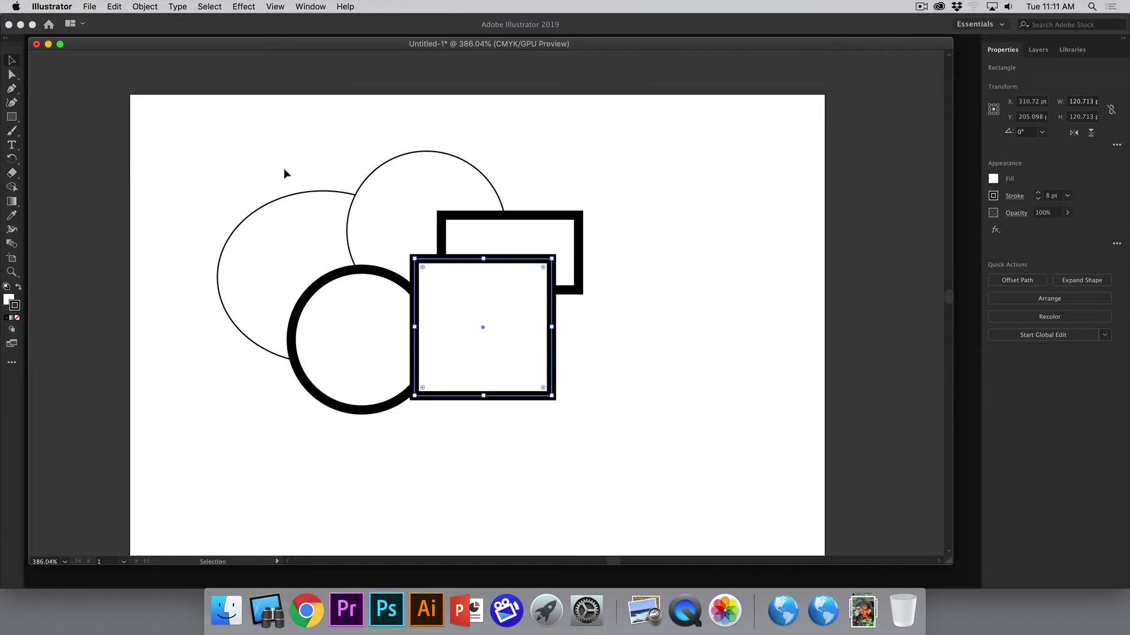
Step: Draw a third rectangle shape, a square about 174 pt wide, overlapping the rectangle and the smaller square
click(12, 120)
drag(623, 280, 663, 308)
drag(662, 308, 671, 318)
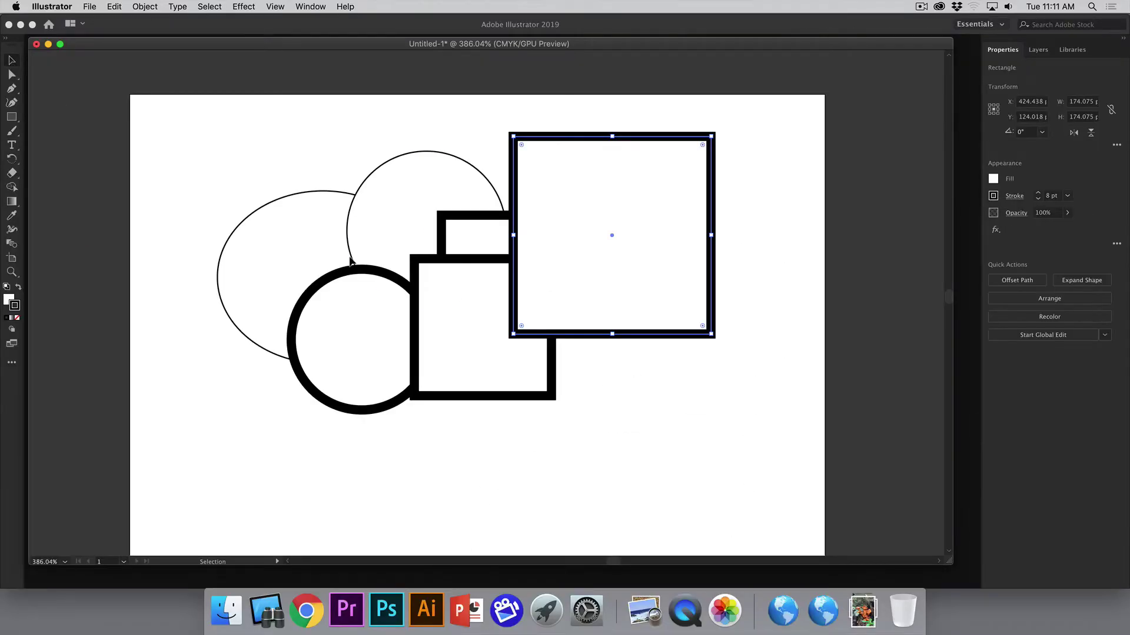
Step: Move the large square down and to the right of the smaller square, and shift the small rectangle upward
click(649, 351)
click(612, 261)
drag(579, 216, 642, 307)
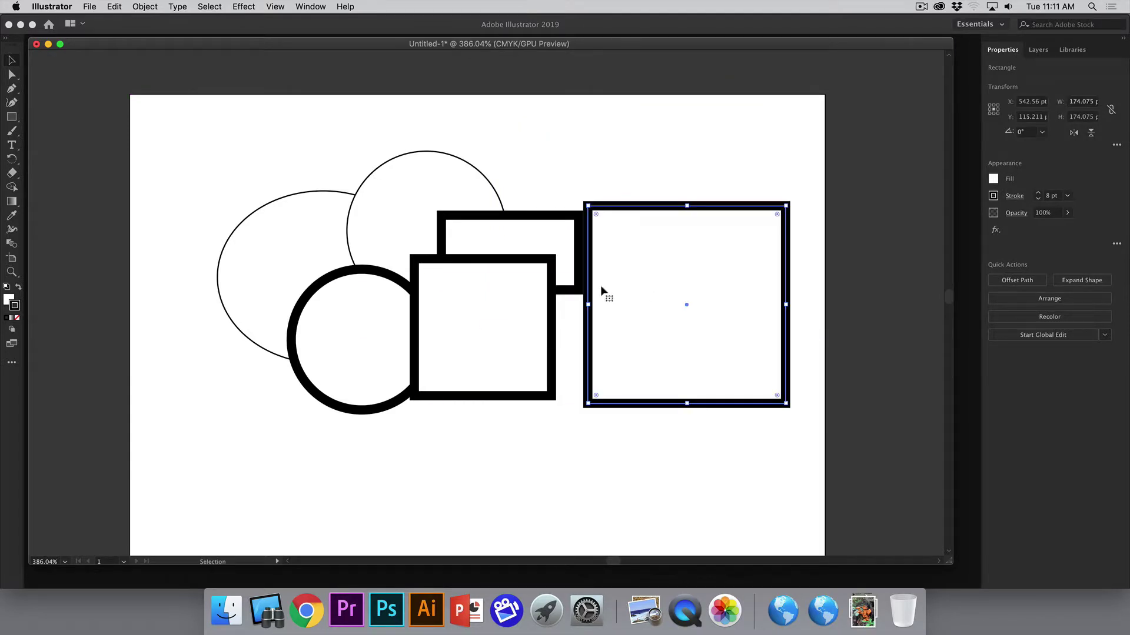
click(537, 248)
drag(536, 248, 567, 177)
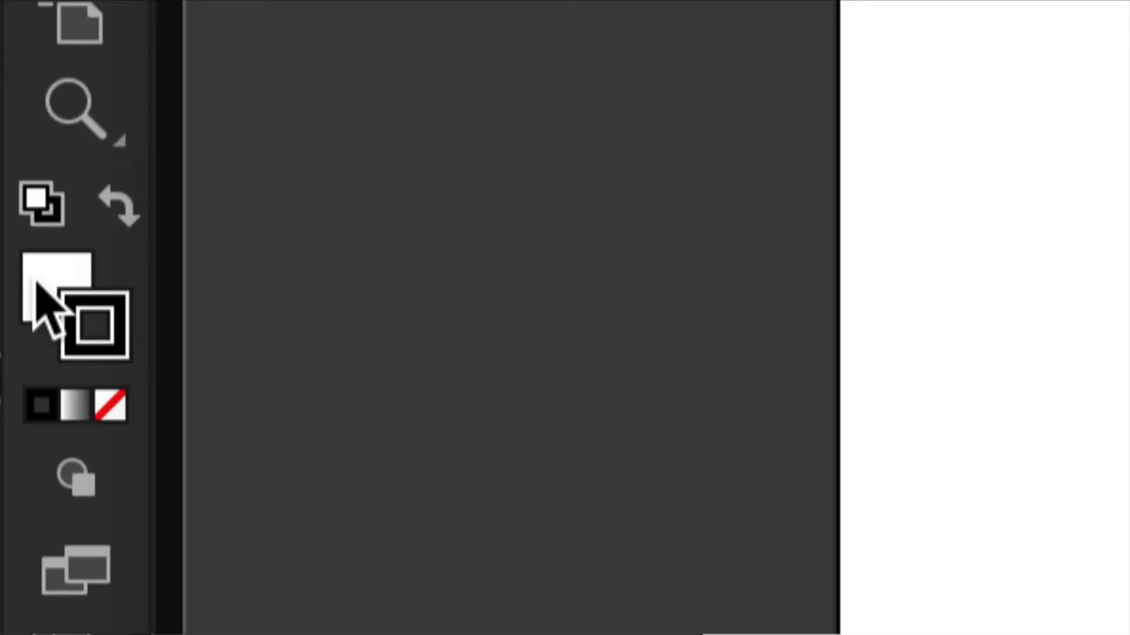
Step: Fill the large thin-stroked ellipse with purple using the Color Picker
click(20, 291)
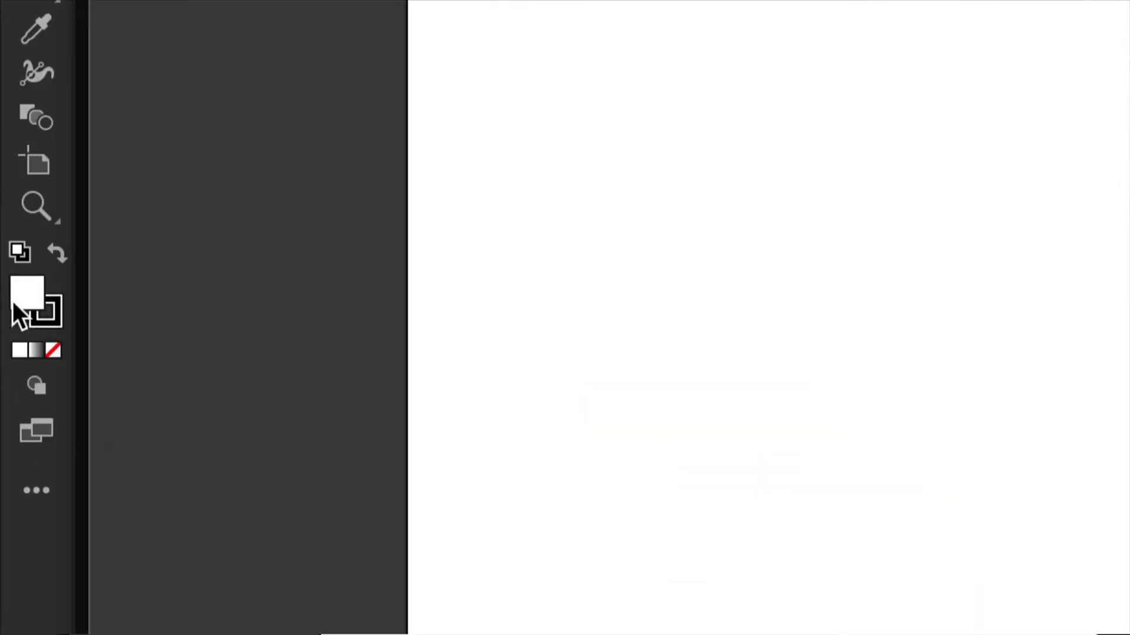
double_click(23, 296)
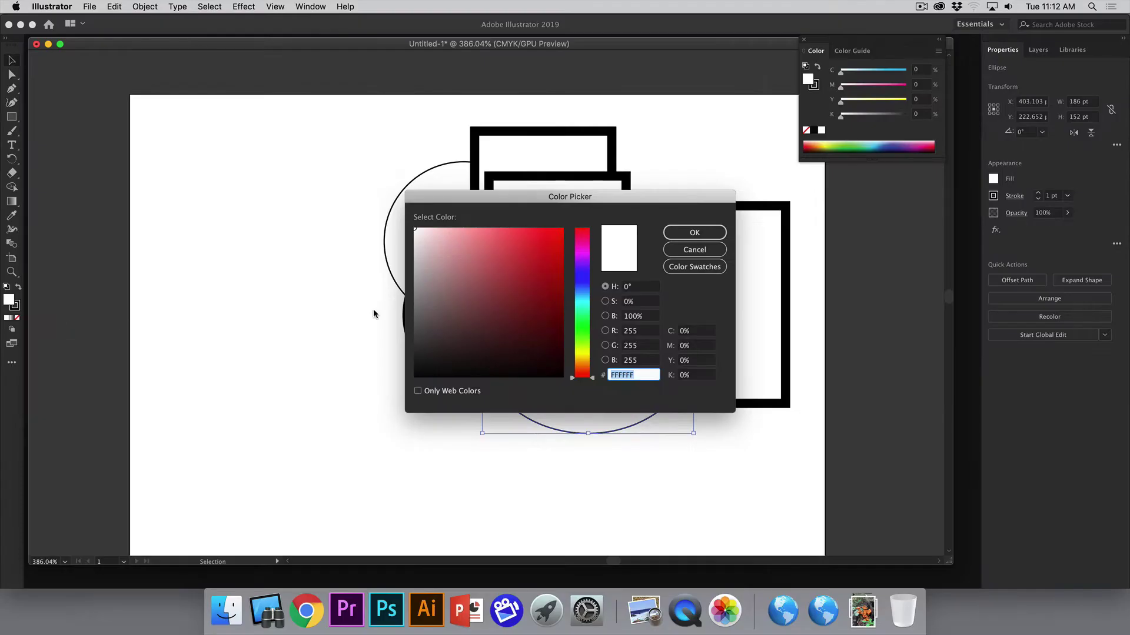
drag(477, 202, 228, 138)
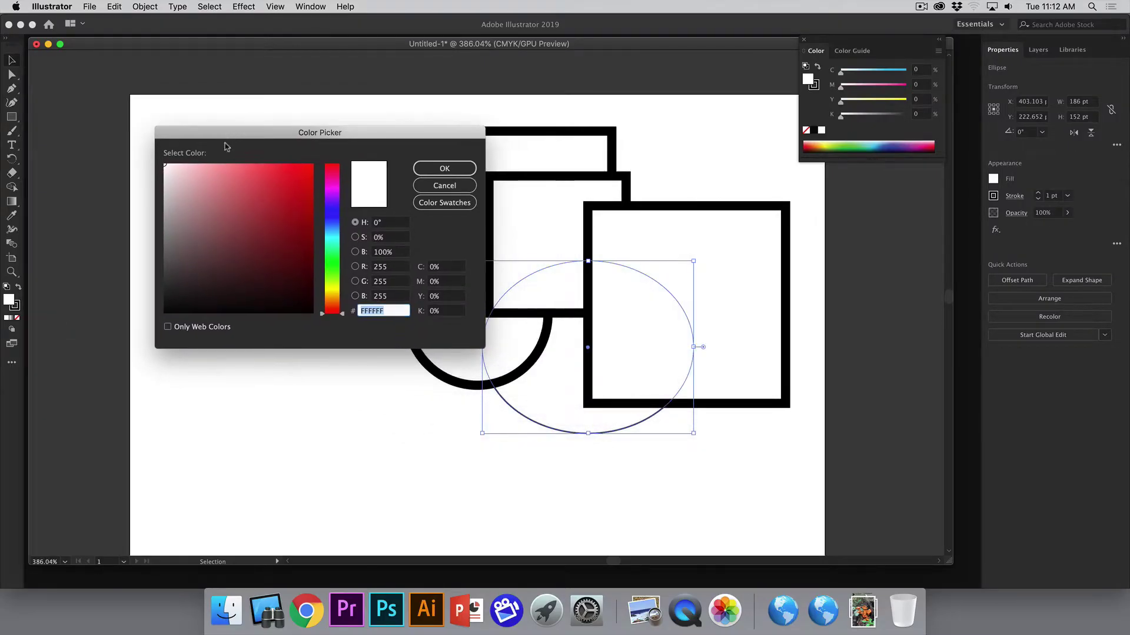
mouse_move(281, 253)
mouse_down()
mouse_move(304, 242)
mouse_move(290, 204)
mouse_up()
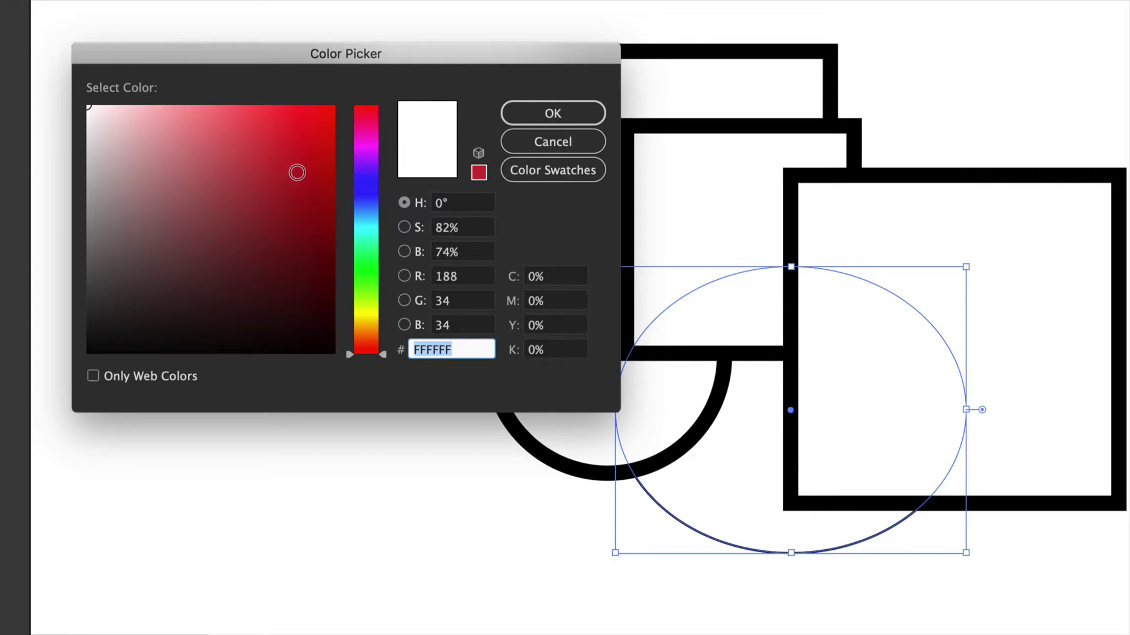
mouse_move(361, 154)
mouse_down()
mouse_move(365, 141)
mouse_move(363, 166)
mouse_up()
mouse_move(262, 122)
mouse_down()
mouse_move(302, 138)
mouse_move(269, 168)
mouse_move(323, 124)
mouse_move(271, 124)
mouse_up()
click(521, 121)
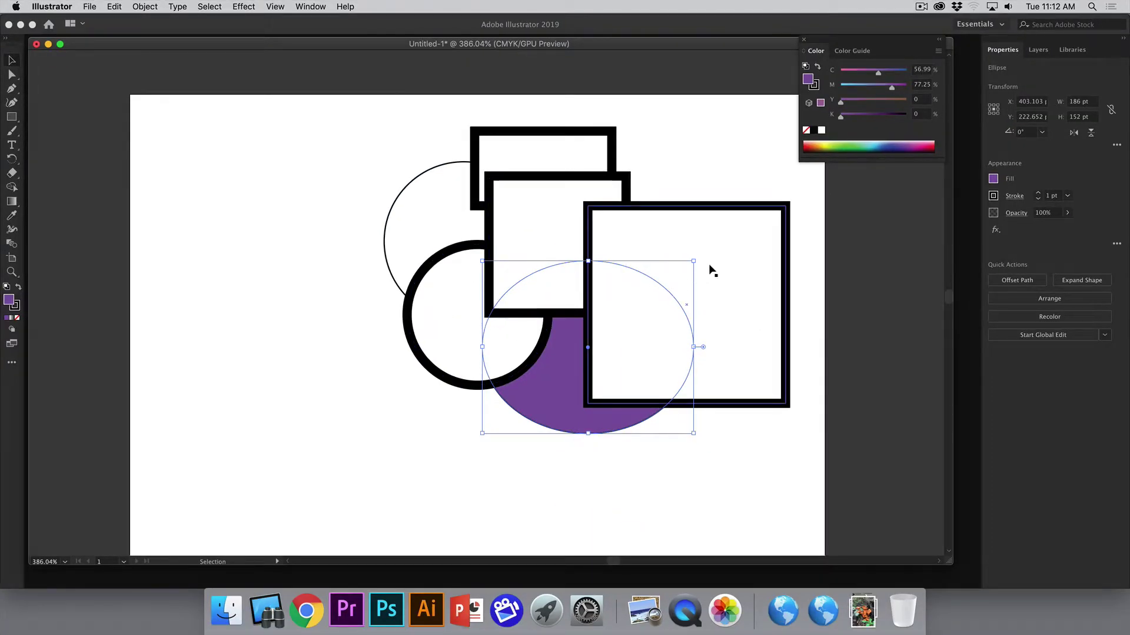
Step: Fill the large square with magenta, hex ED36F2, using the Color Picker
click(733, 273)
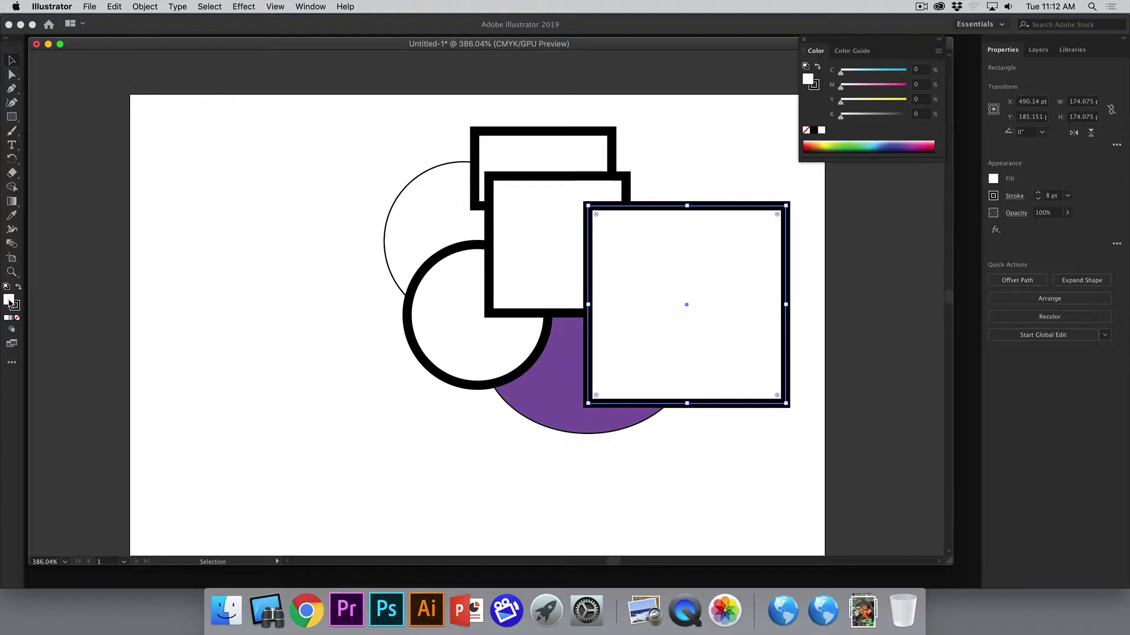
double_click(9, 300)
click(332, 189)
click(280, 171)
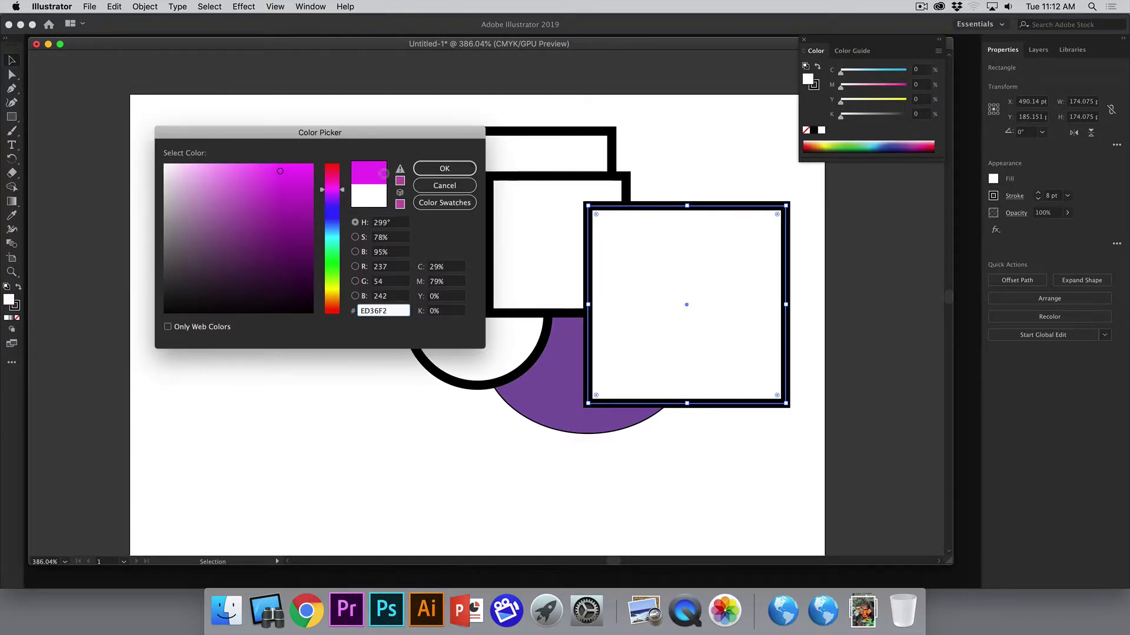
click(444, 169)
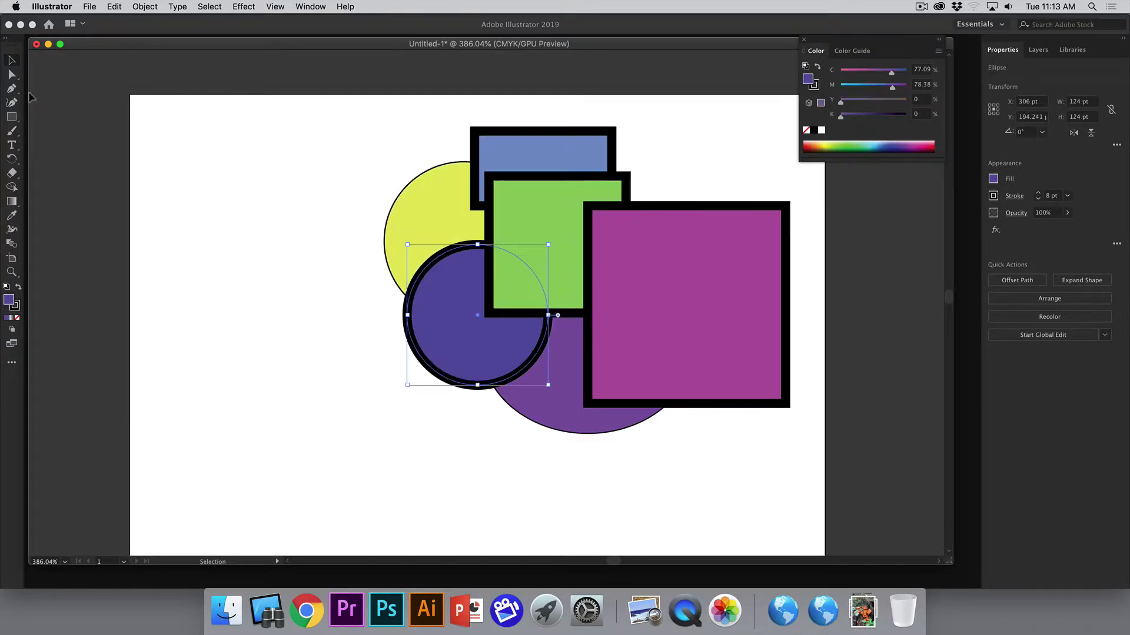
Step: Move the dark blue thick-stroked circle slightly downward and shift the green square slightly to the right
click(326, 284)
drag(455, 345, 454, 360)
click(380, 428)
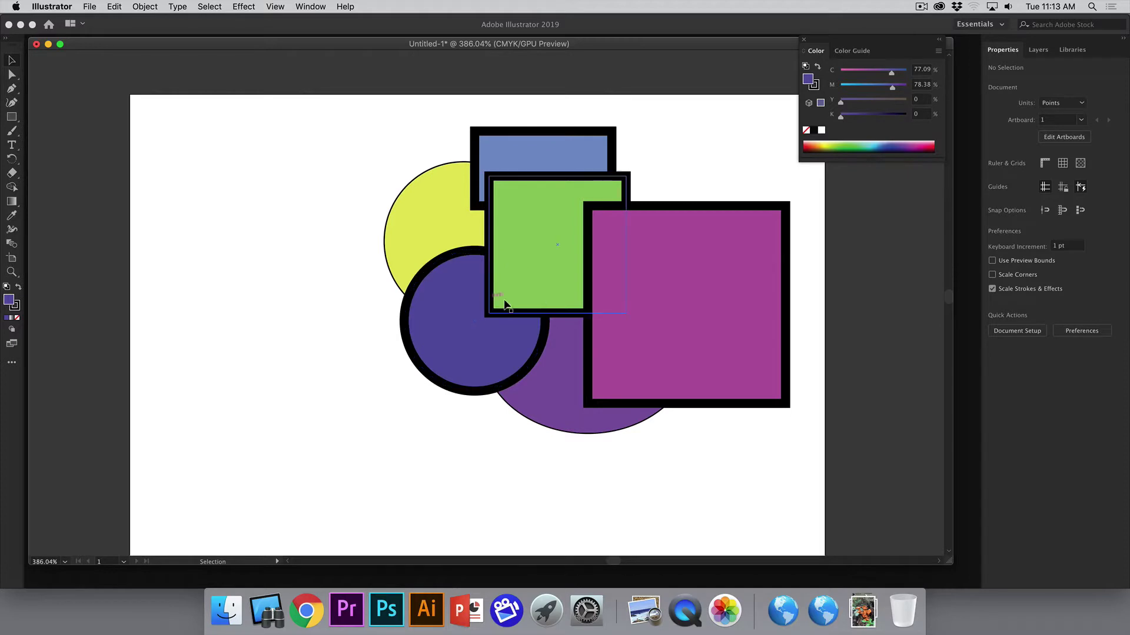
drag(546, 272, 564, 271)
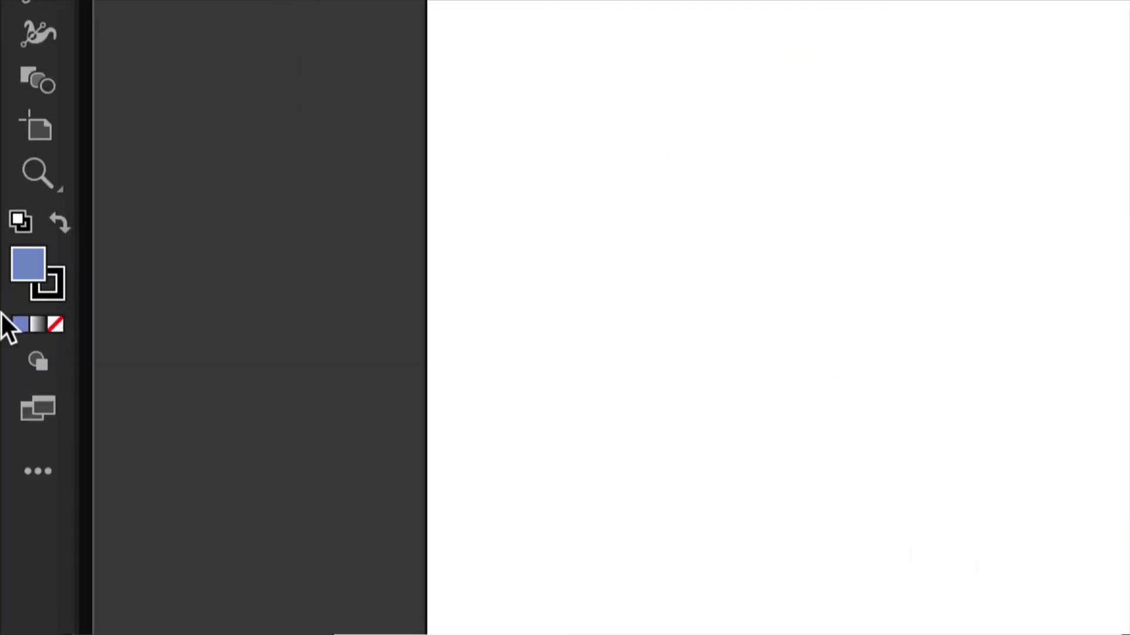
Step: Set the light blue rectangle's stroke to dark pink, hex B53A5E, using the Color Picker
click(59, 294)
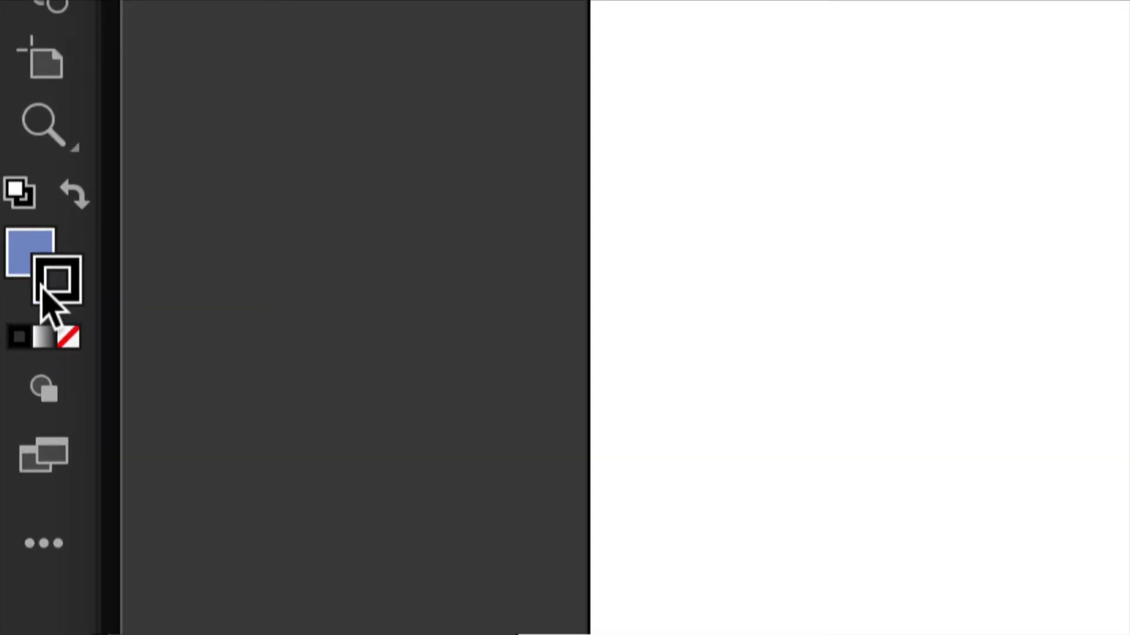
click(13, 246)
click(78, 286)
double_click(75, 286)
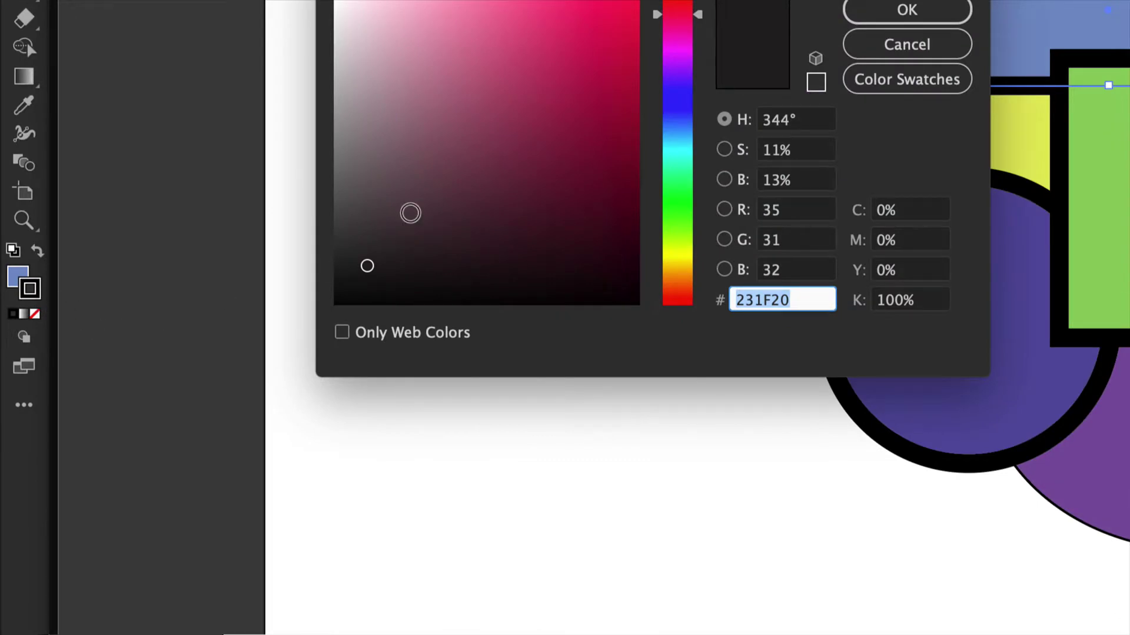
click(541, 88)
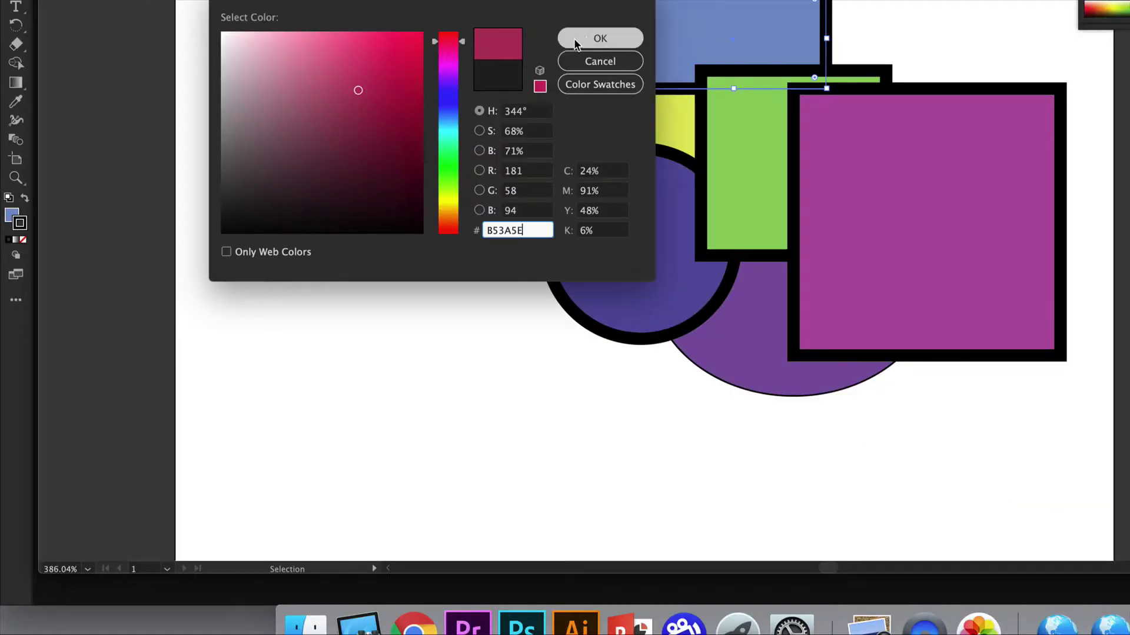
click(907, 10)
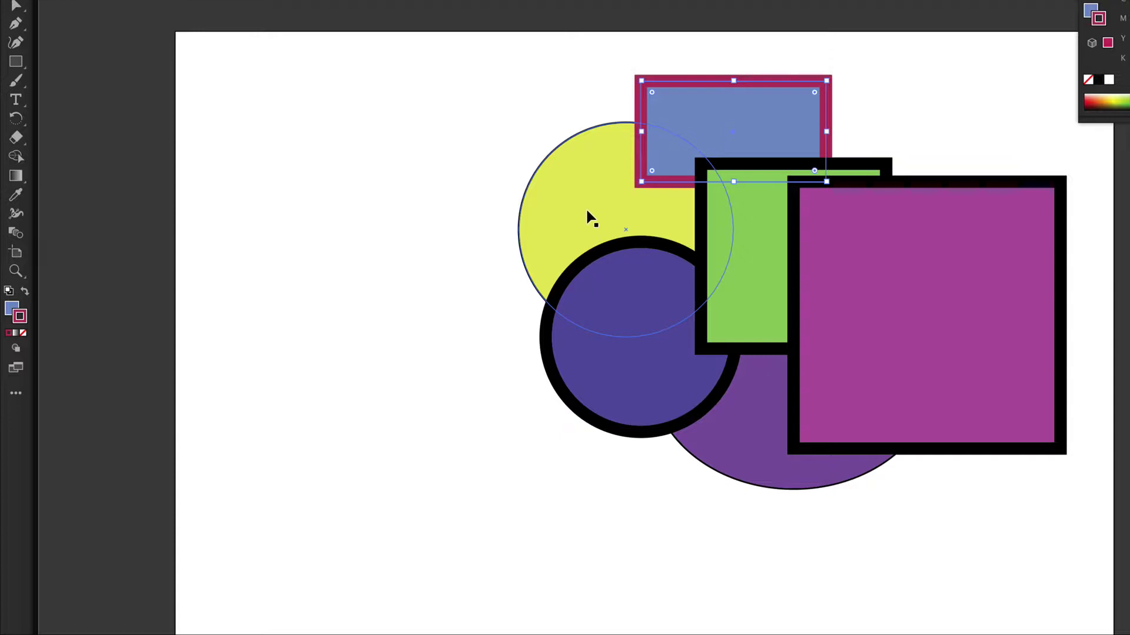
Step: Select the green square and give its stroke a darker green using the Color Picker
click(749, 237)
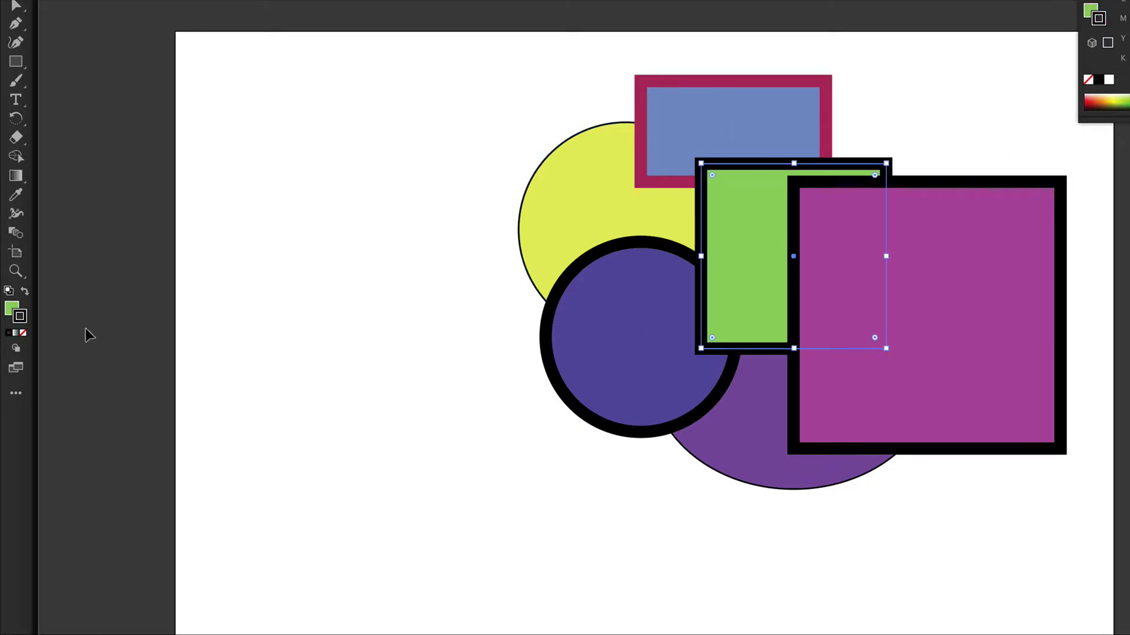
double_click(21, 317)
click(448, 259)
drag(412, 219, 408, 227)
click(600, 131)
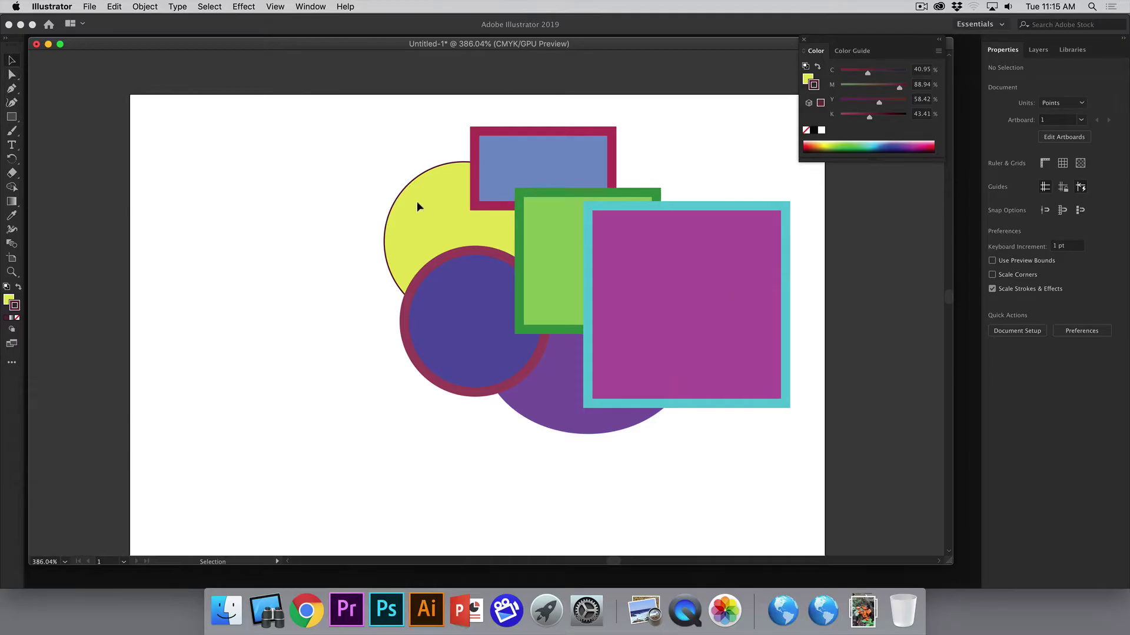
Step: Select the yellow circle and raise its stroke weight to 14 pt
click(417, 206)
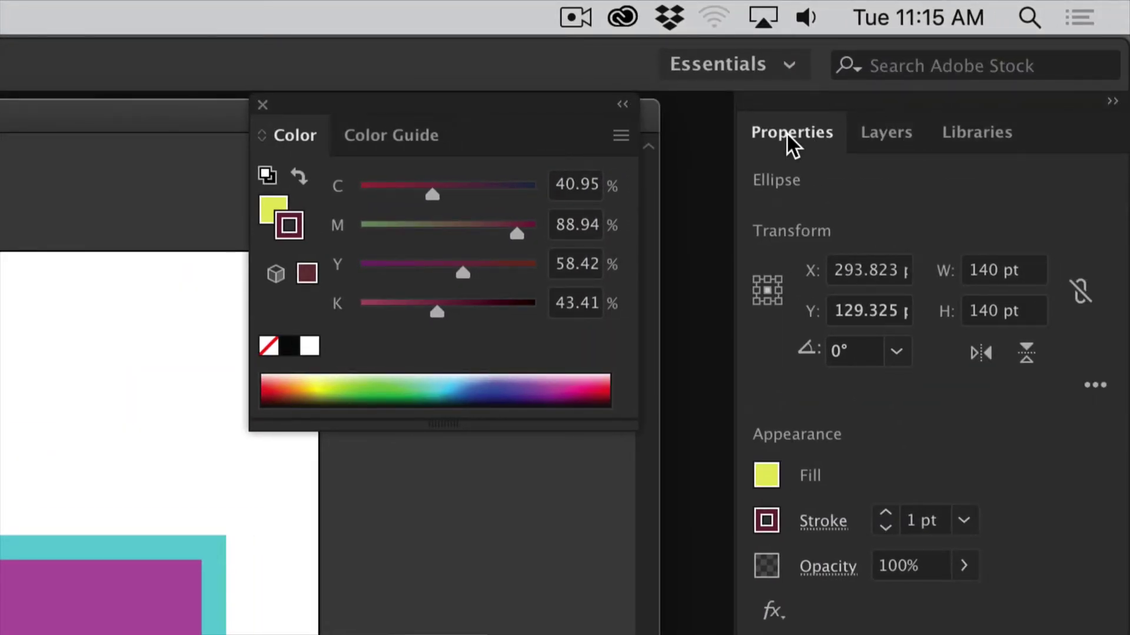
click(878, 133)
click(962, 130)
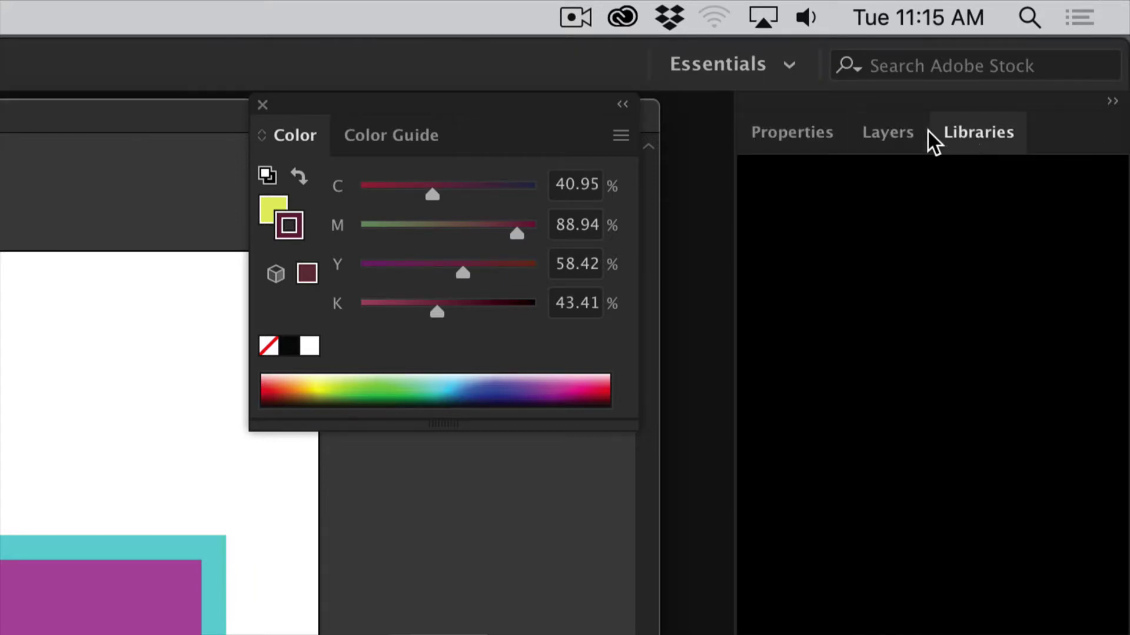
click(898, 132)
click(819, 141)
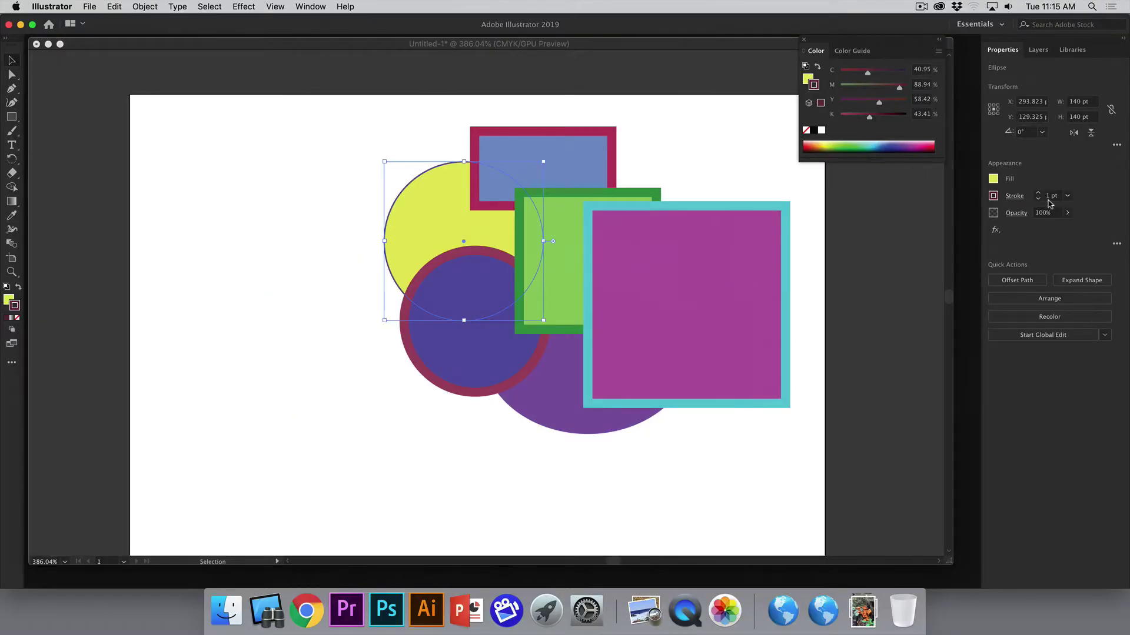
click(1039, 194)
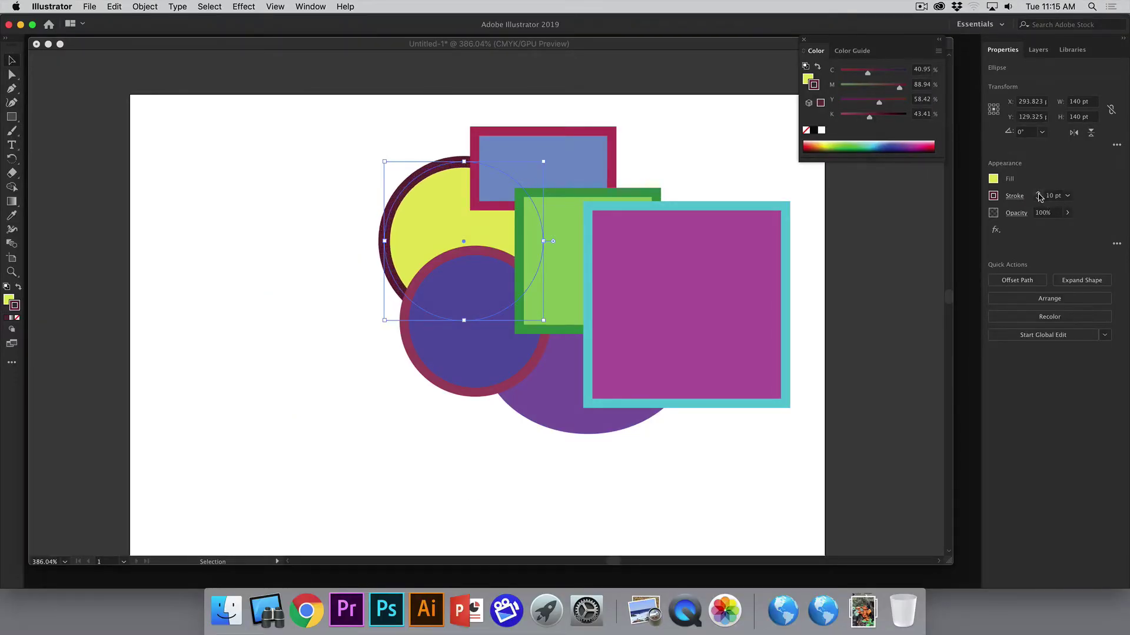
click(1039, 194)
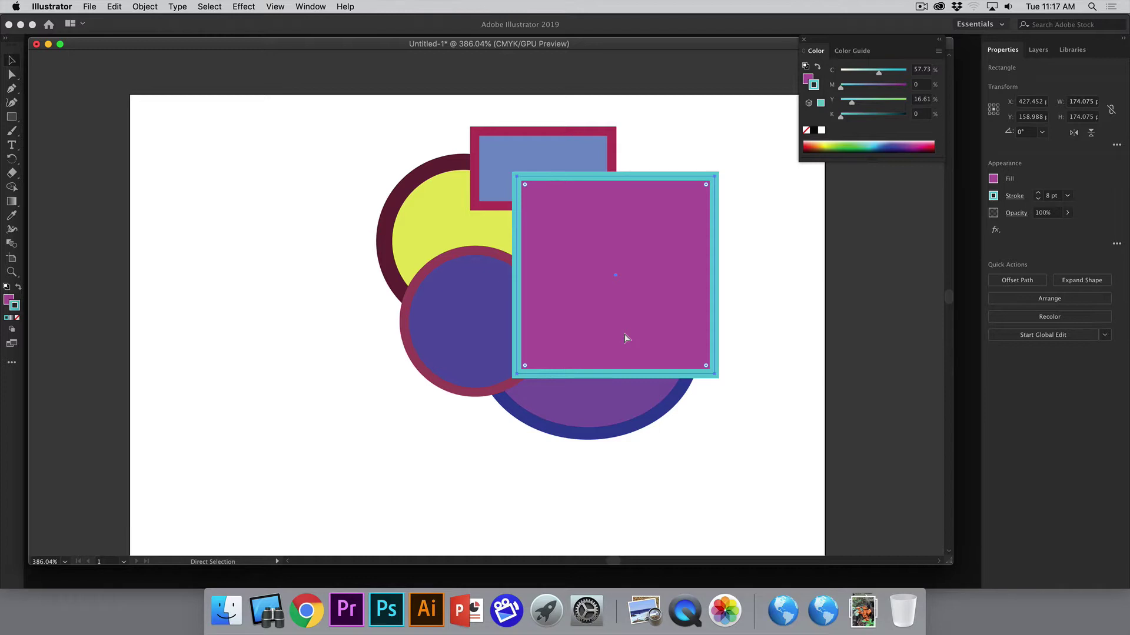
Step: Move the magenta square repeatedly backward one level at a time until it is behind the purple ellipse, and forward again to the front
key(super+bracketleft)
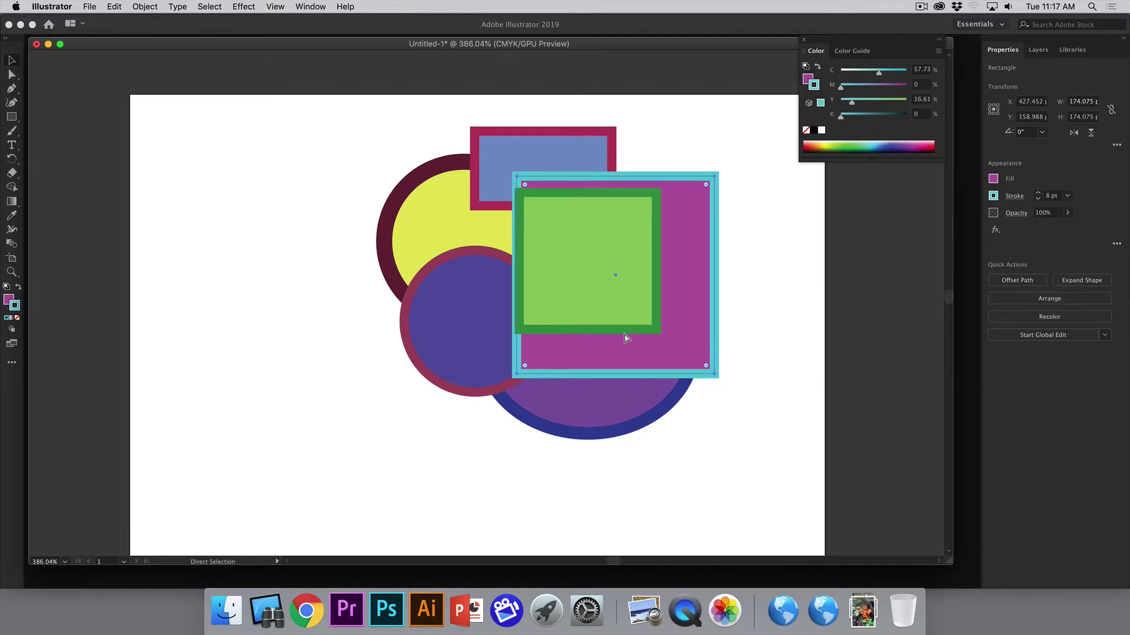
key(super+bracketleft)
key(super+bracketleft)
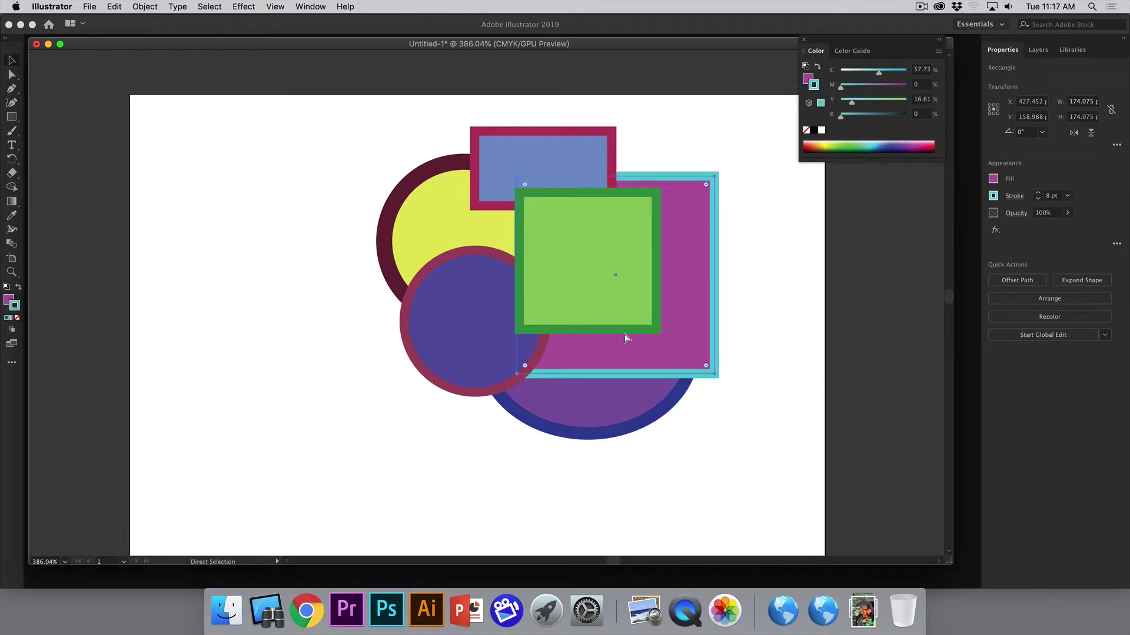
key(super+bracketleft)
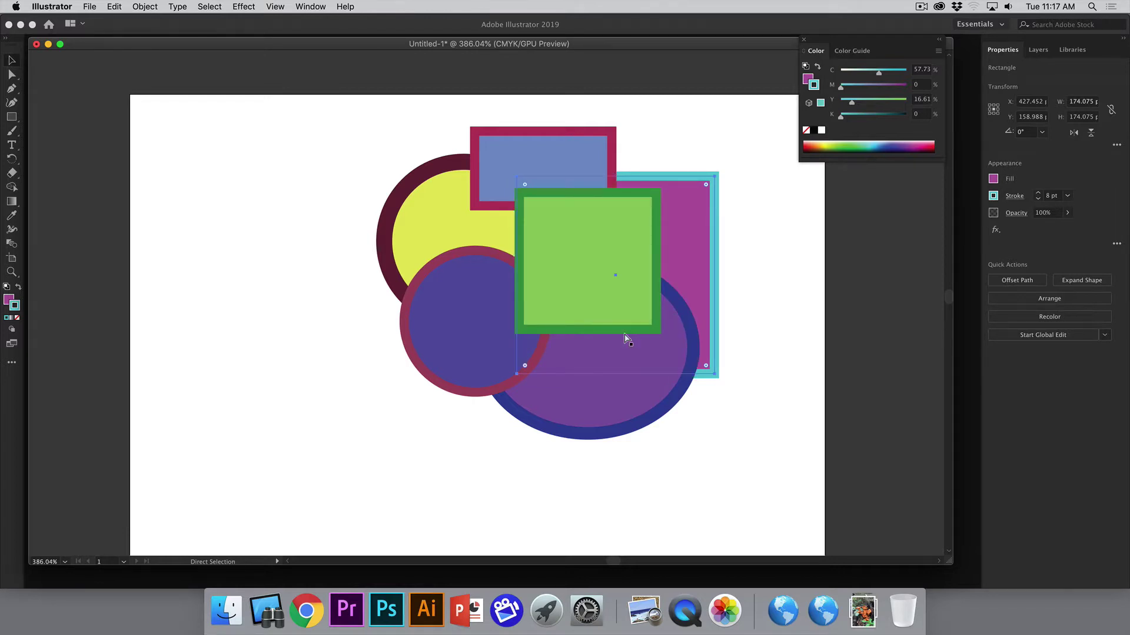
key(super+bracketright)
key(super+bracketright)
key(super+bracketright)
key(super+bracketright)
key(super+bracketleft)
key(super+bracketleft)
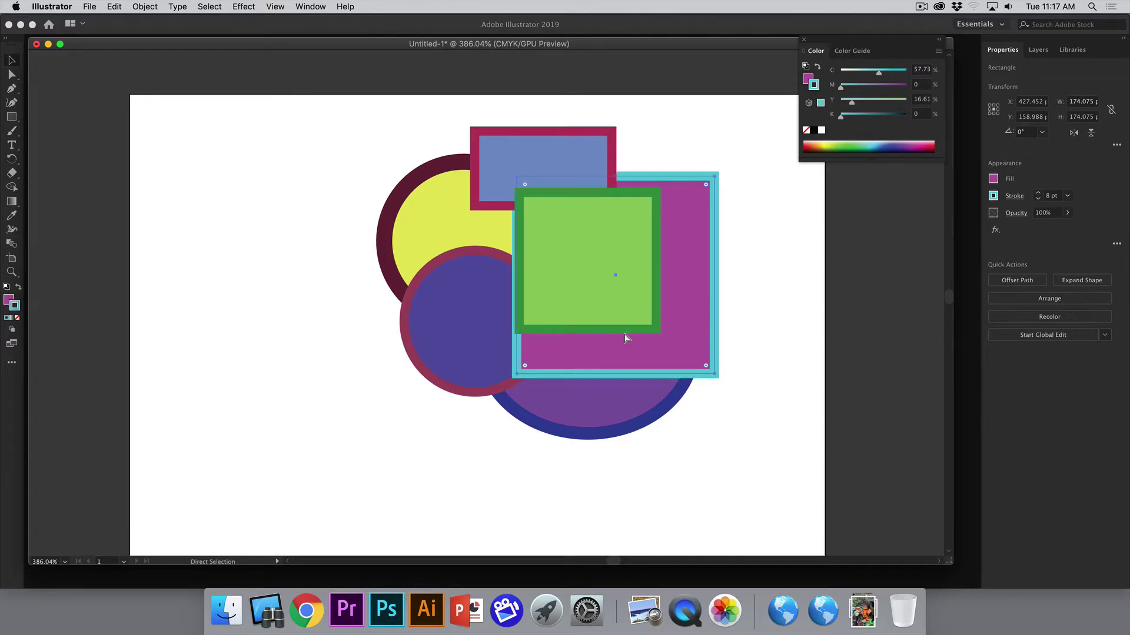
key(super+bracketleft)
key(super+bracketleft)
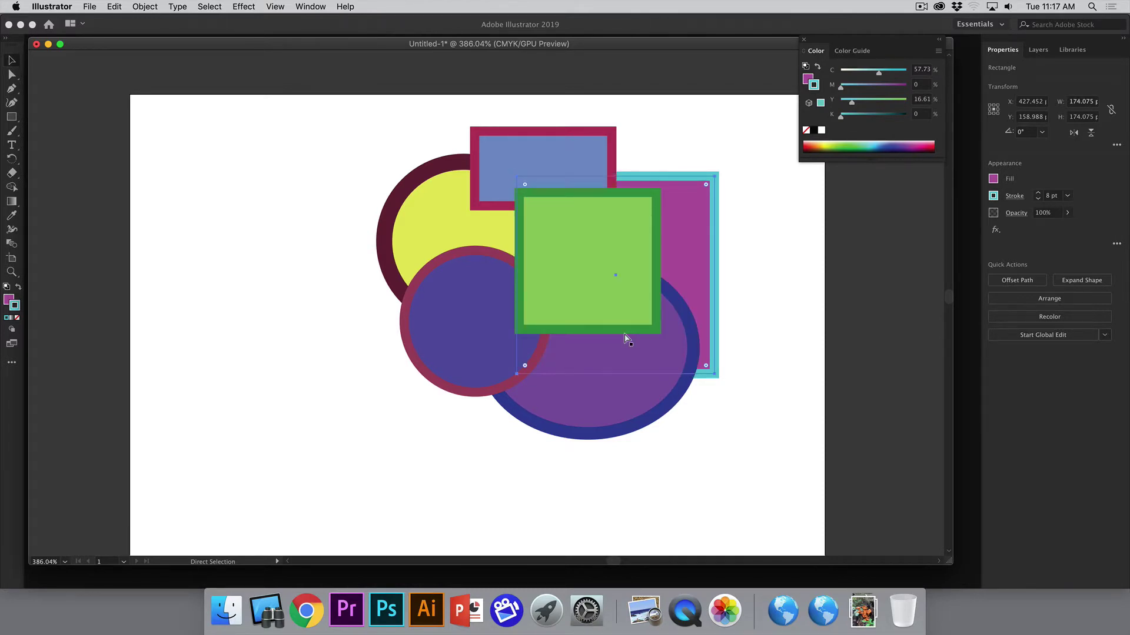
key(super+bracketright)
key(super+bracketright)
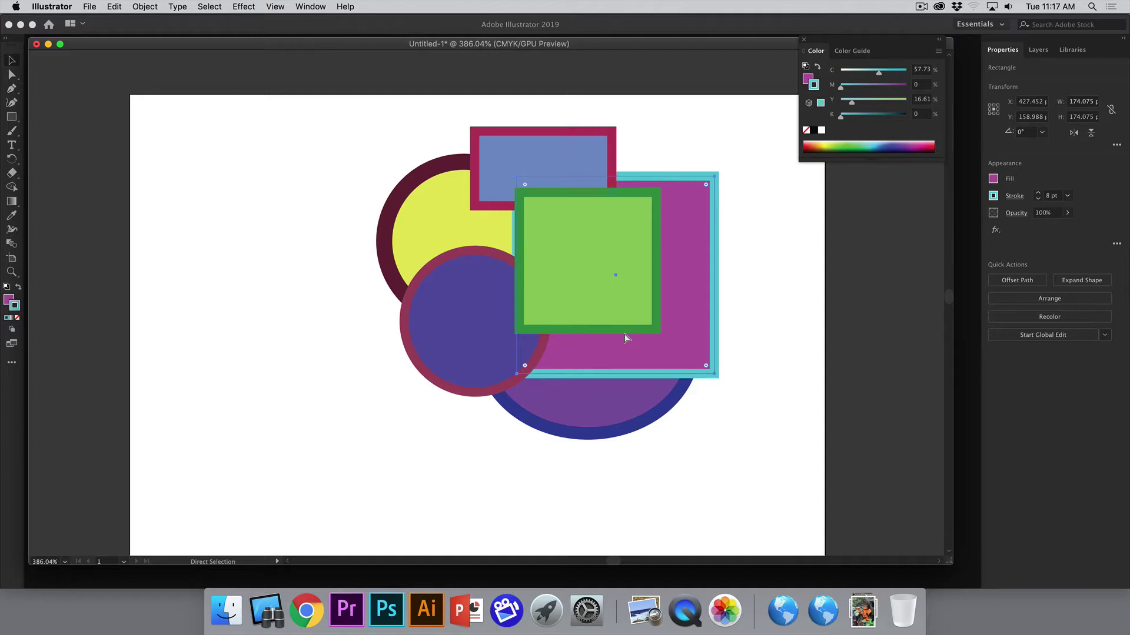
key(super+bracketright)
key(super+bracketright)
key(super+bracketright)
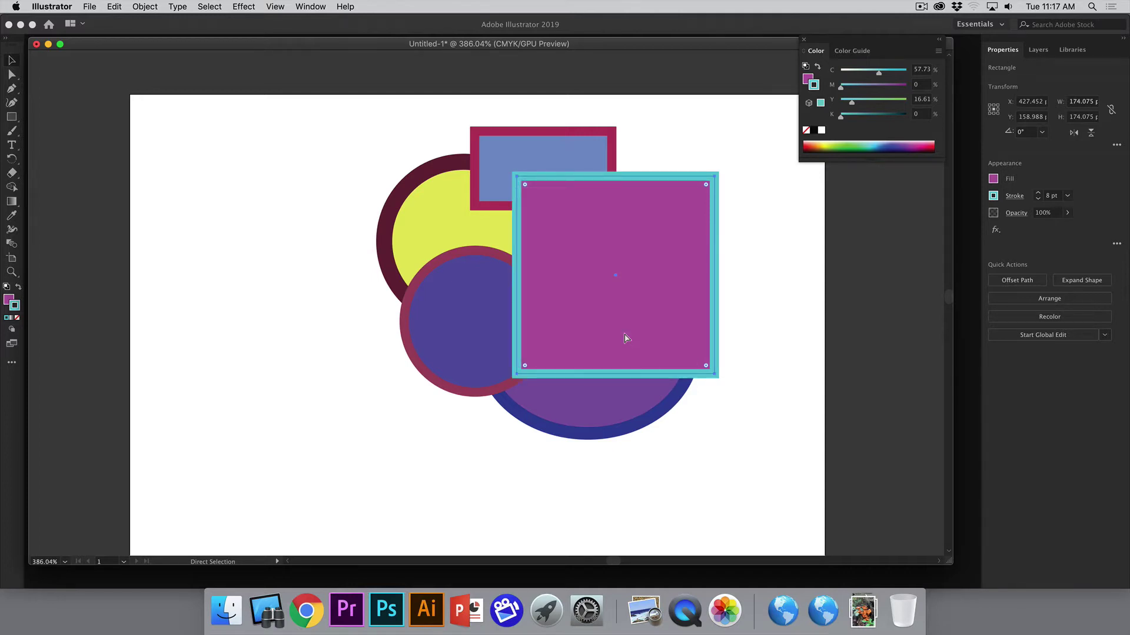
key(super+bracketleft)
key(super+bracketleft)
key(super+bracketleft)
key(super+bracketleft)
key(super+bracketleft)
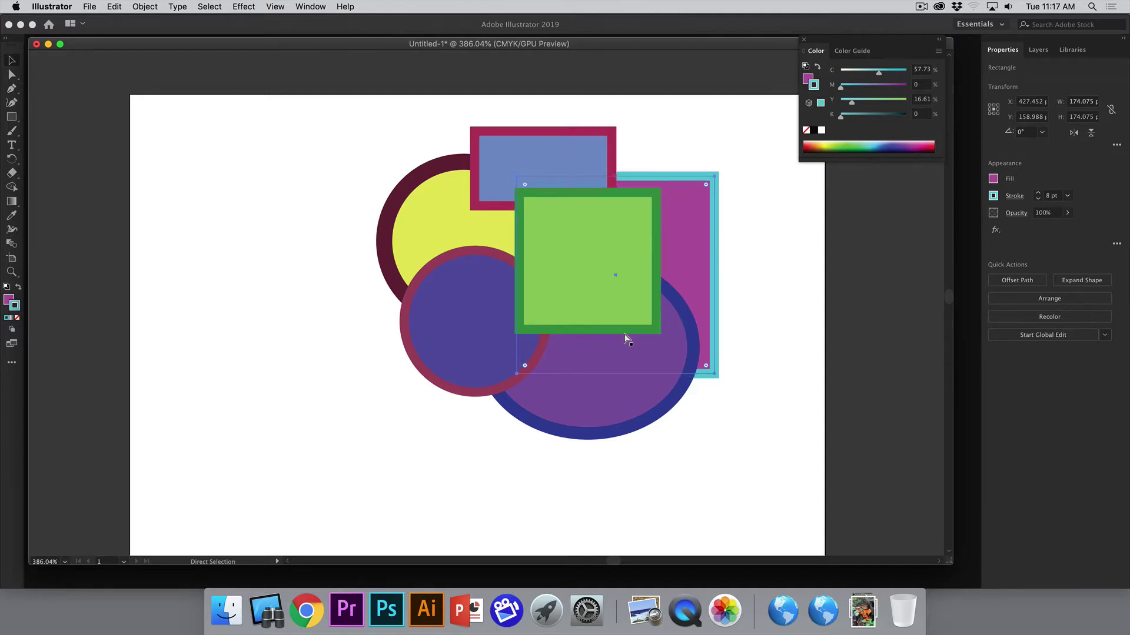
key(super+bracketright)
key(super+bracketright)
key(super+bracketright)
key(super+bracketright)
key(super+bracketright)
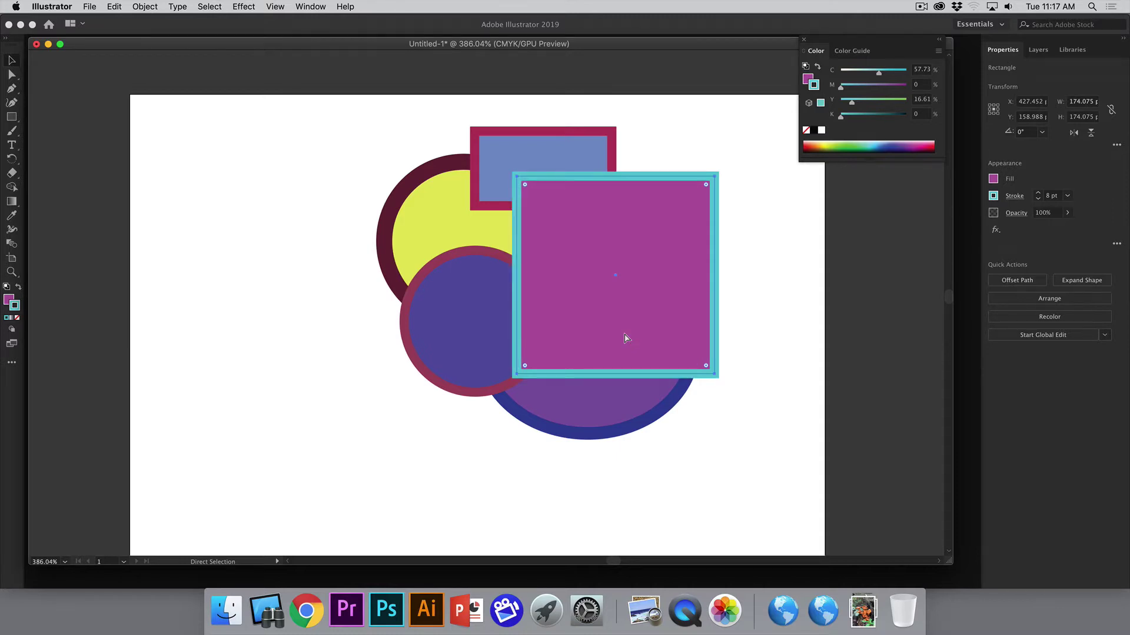
key(super+bracketleft)
key(super+bracketleft)
key(super+bracketleft)
key(super+bracketleft)
key(super+bracketleft)
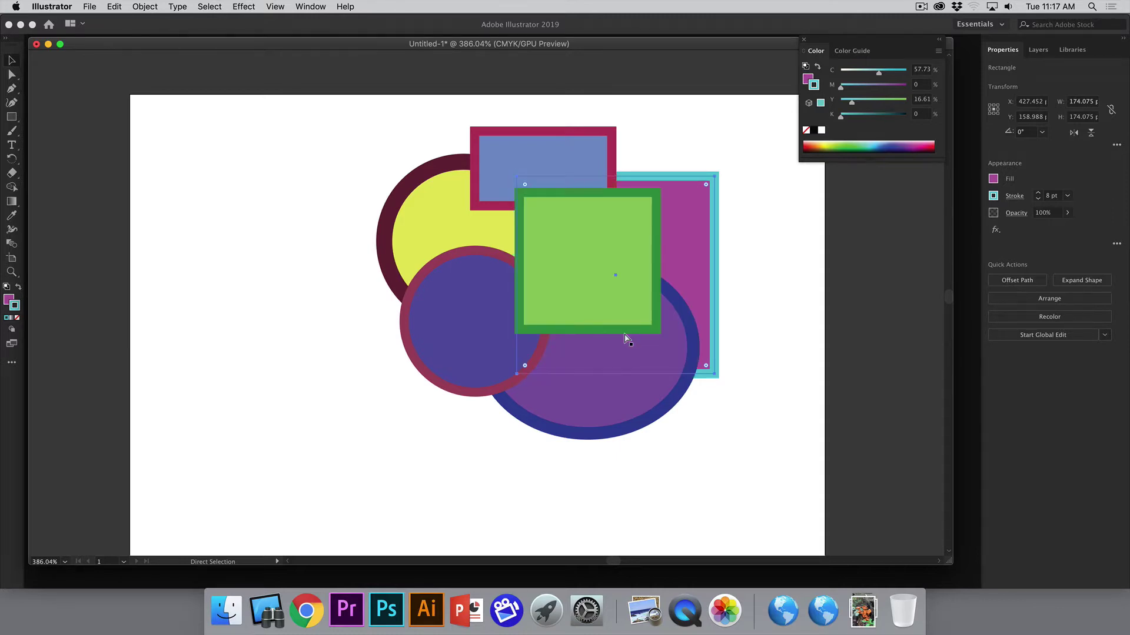
key(super+bracketright)
key(super+bracketright)
key(super+bracketright)
key(super+bracketright)
key(super+bracketright)
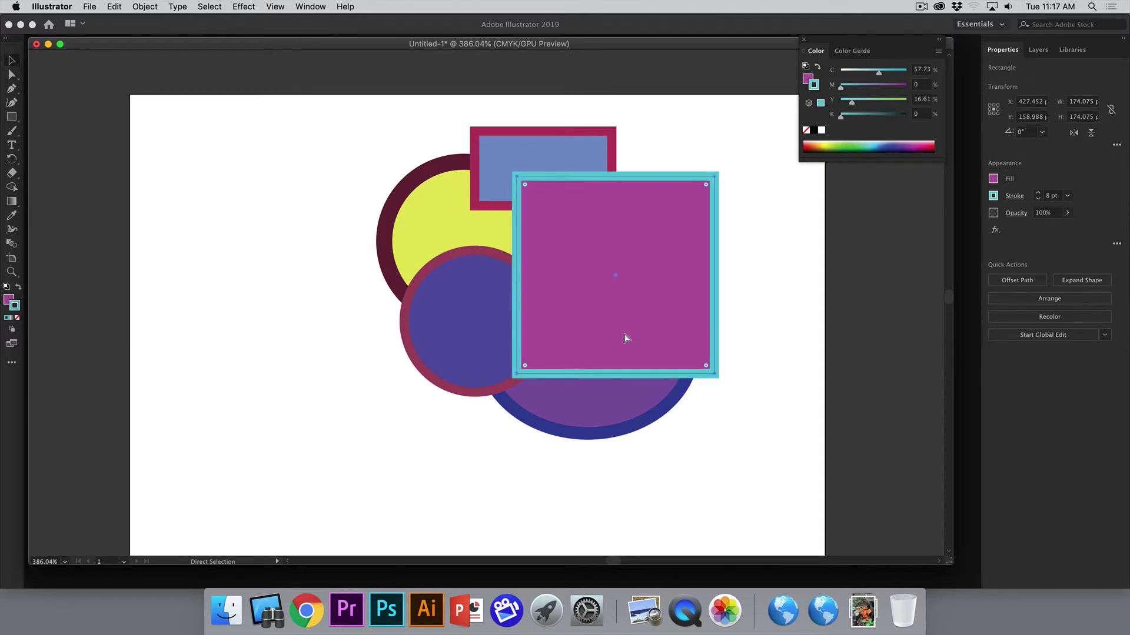
key(super+bracketleft)
key(super+bracketleft)
key(super+bracketleft)
key(super+bracketleft)
key(super+bracketleft)
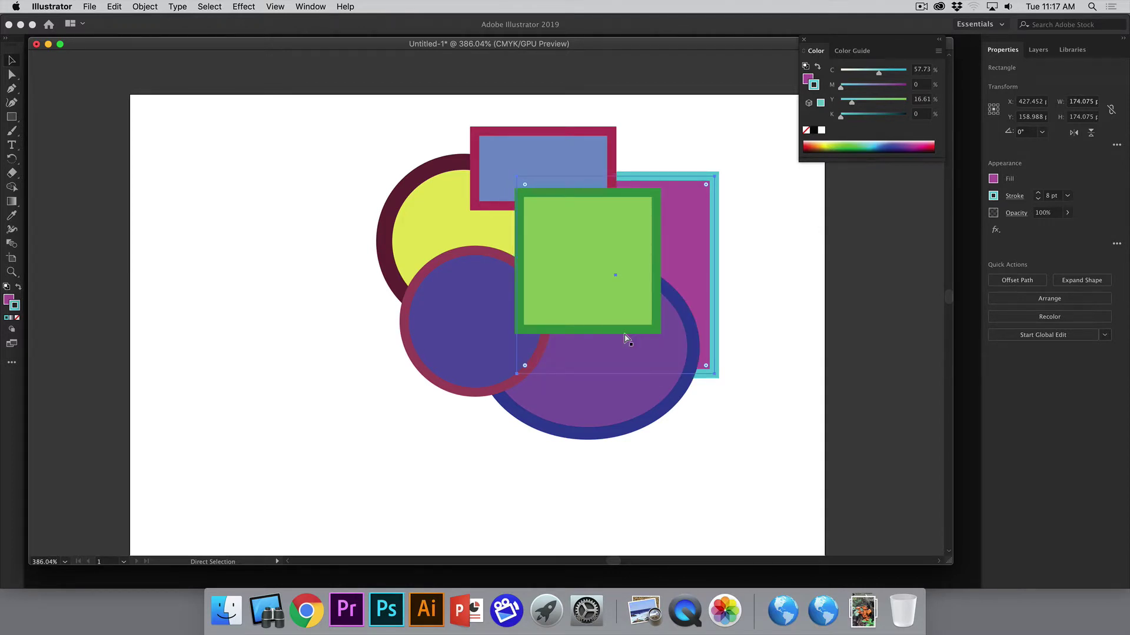
key(super+bracketright)
key(super+bracketright)
key(super+bracketright)
key(super+bracketright)
key(super+bracketright)
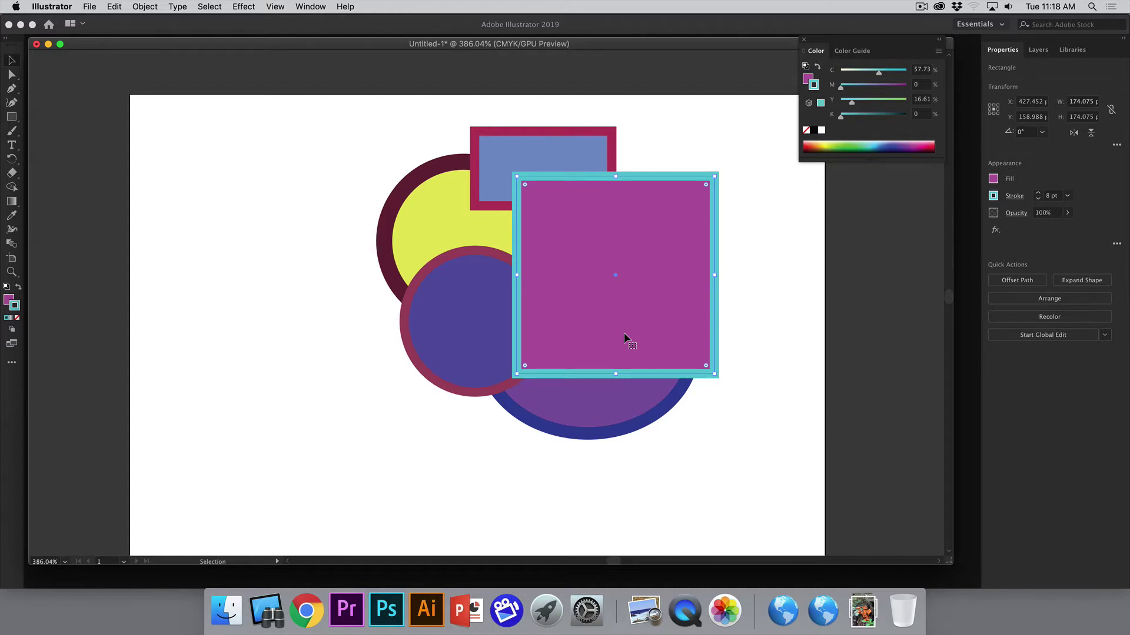
Step: Send the magenta square to the back of the stacking order in a single operation
key(a)
key(super)
key(super+shift+bracketleft)
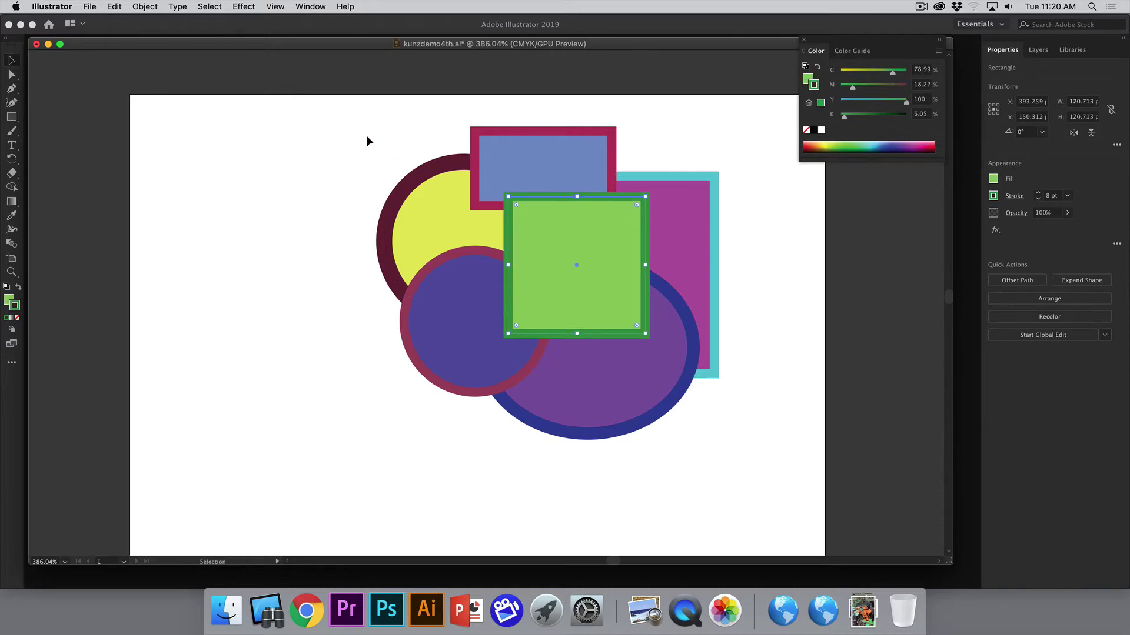
Step: Clear the selection and select the green square, dark blue circle, purple ellipse, magenta square and light blue rectangle one at a time
click(368, 140)
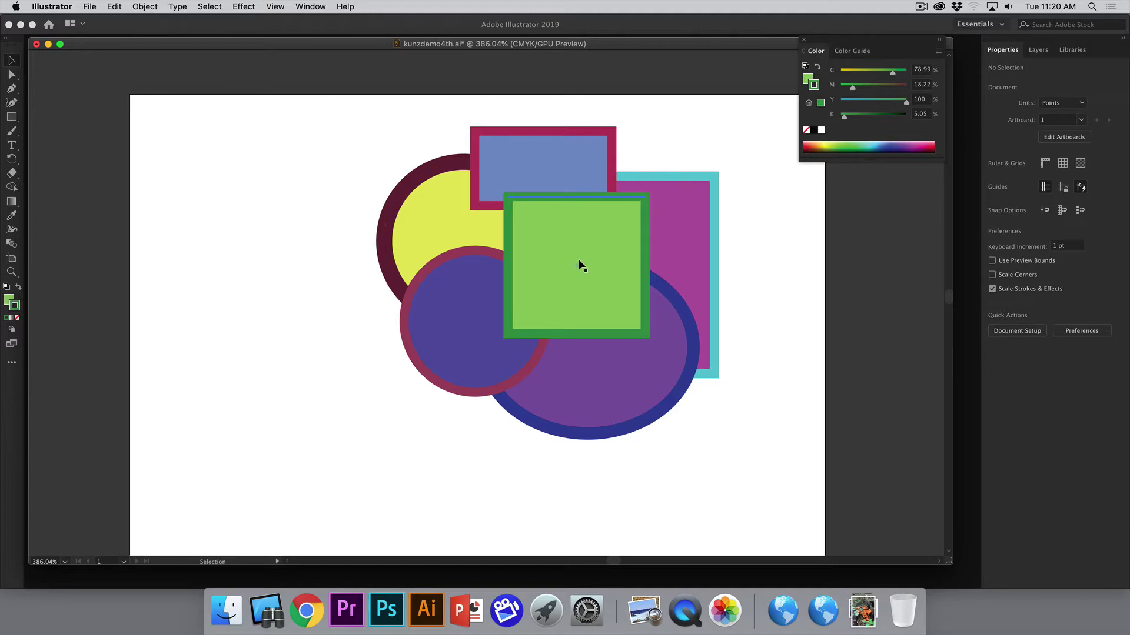
click(596, 267)
click(475, 328)
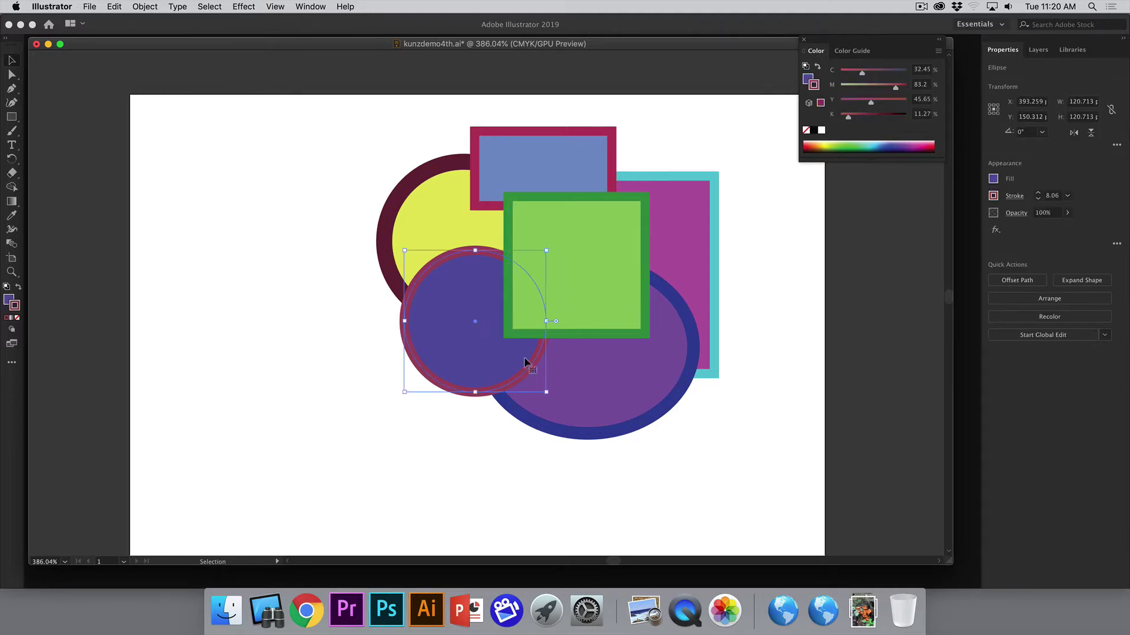
click(640, 381)
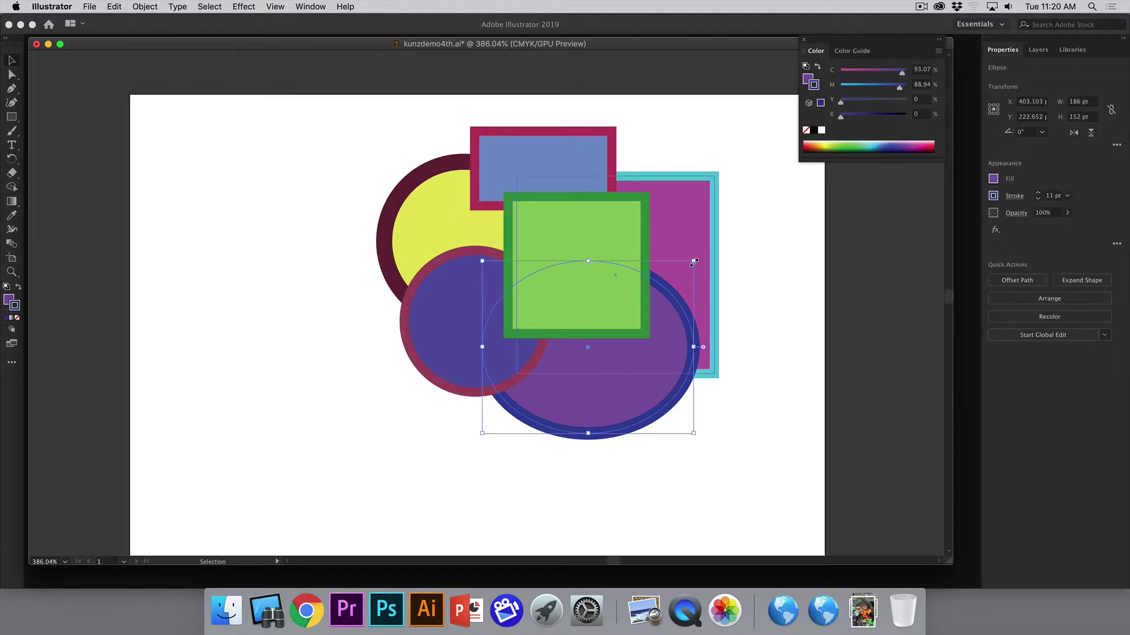
click(677, 227)
click(591, 217)
click(539, 150)
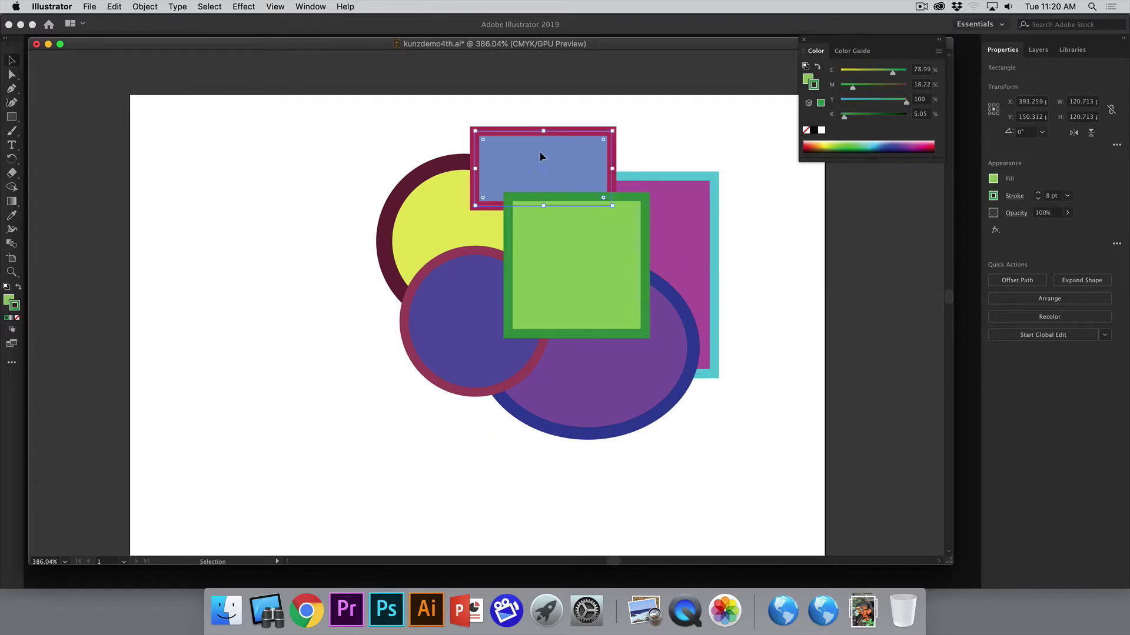
Step: Select all six shapes together by adding each to the selection starting from the yellow circle, and deselect them
click(444, 193)
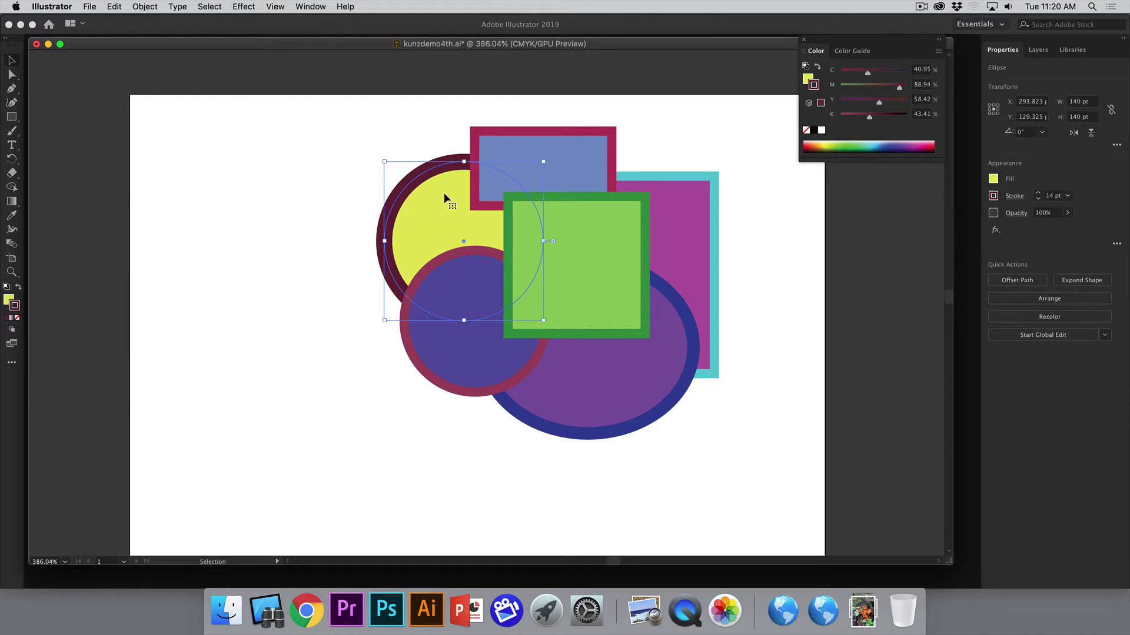
shift+click(580, 157)
shift+click(693, 200)
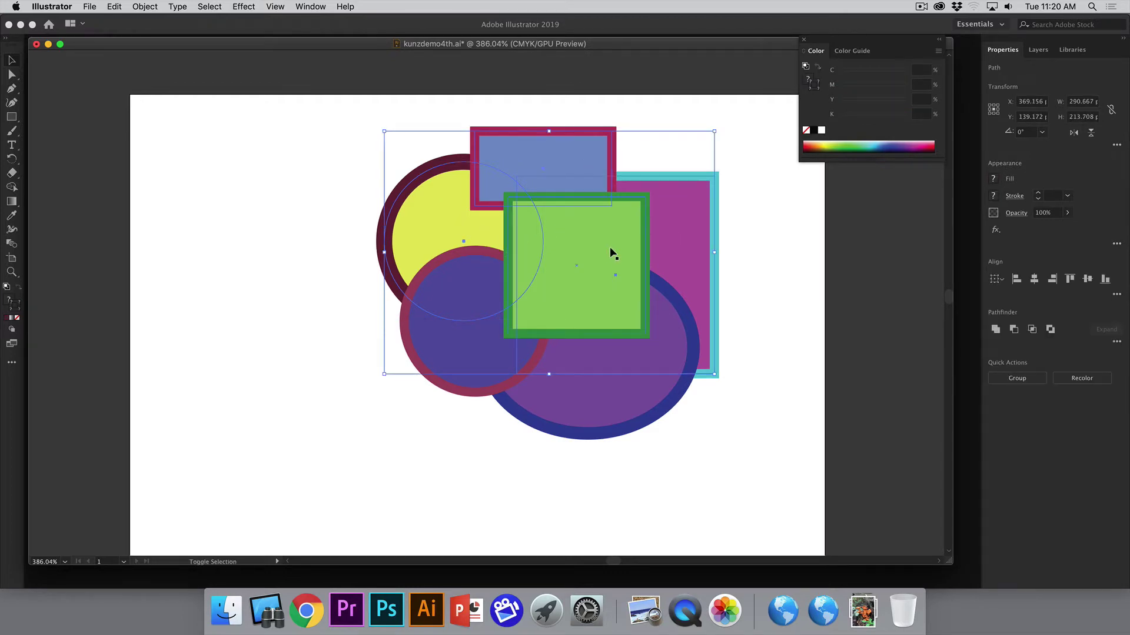
shift+click(600, 396)
shift+click(448, 378)
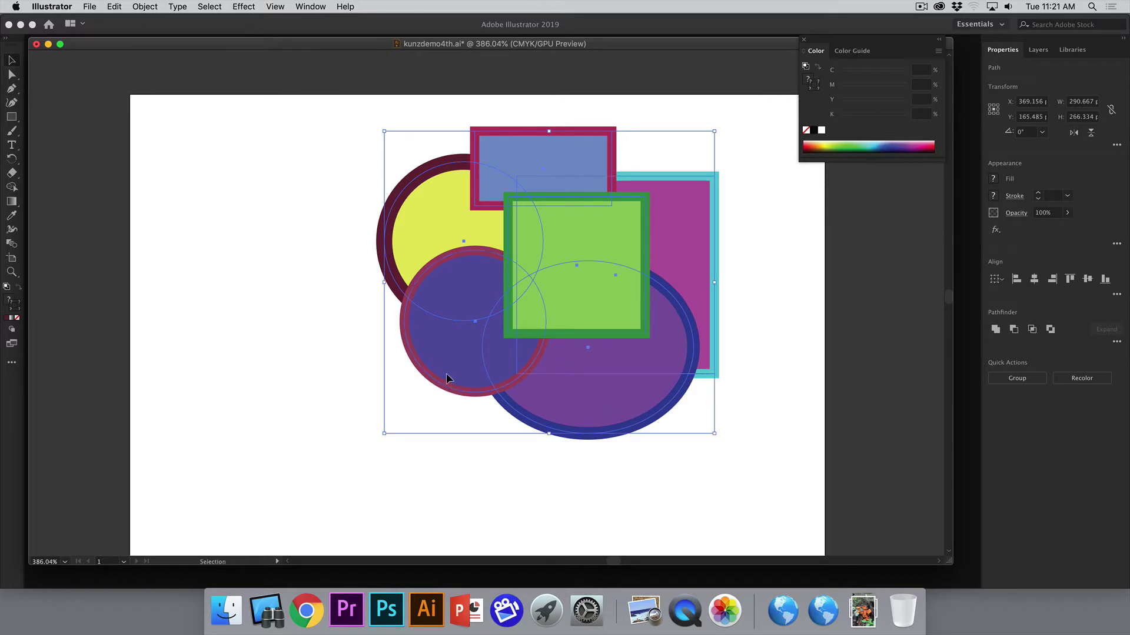
click(334, 388)
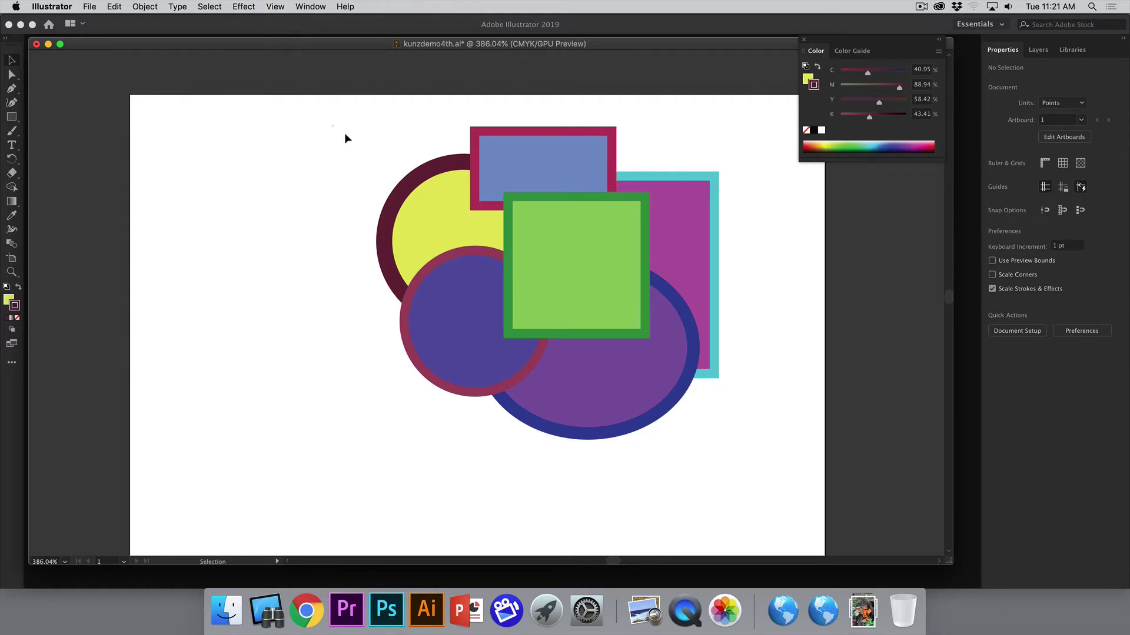
Step: Select all six shapes at once with a selection marquee around them, and deselect everything
drag(332, 125, 767, 457)
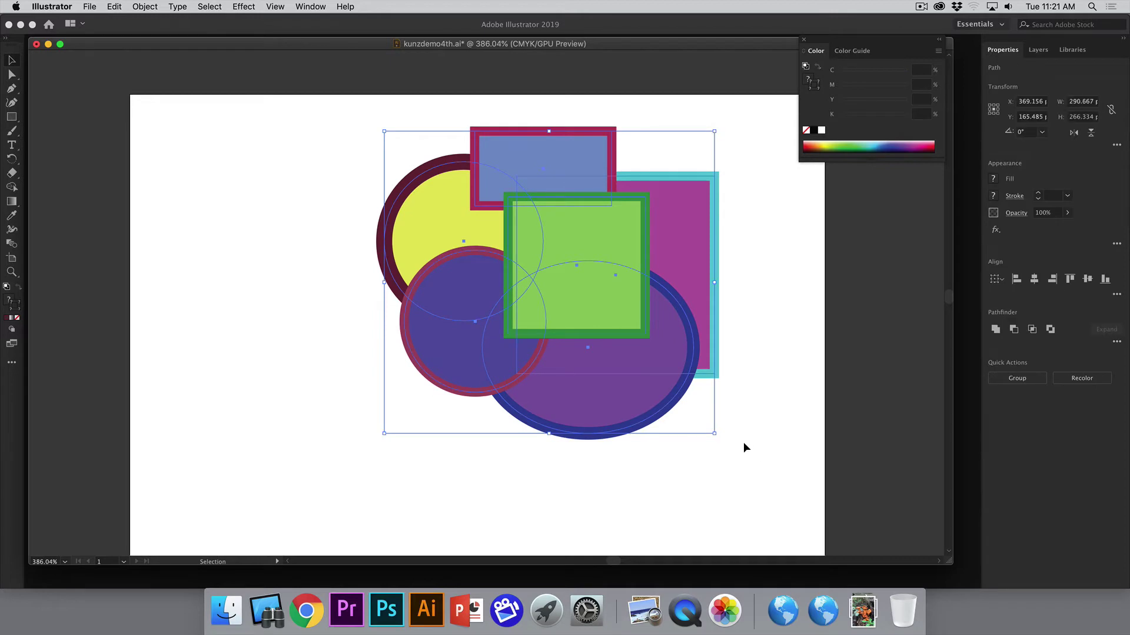
click(347, 179)
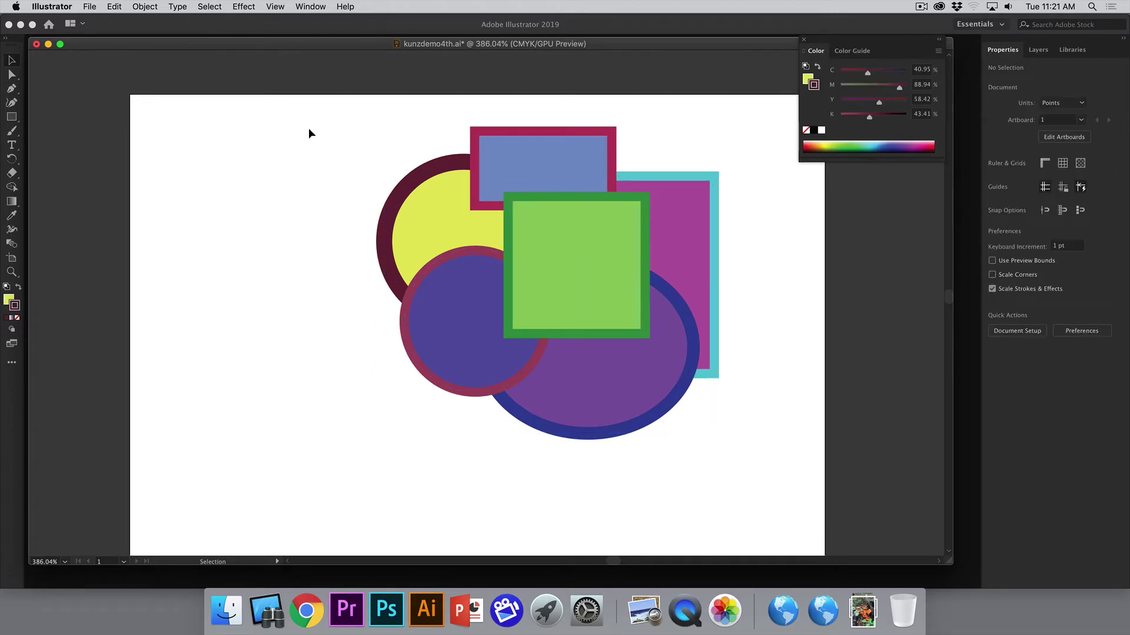
Step: Select all six shapes with a marquee, move them together slightly to the left on the artboard, and deselect them
drag(308, 129, 754, 473)
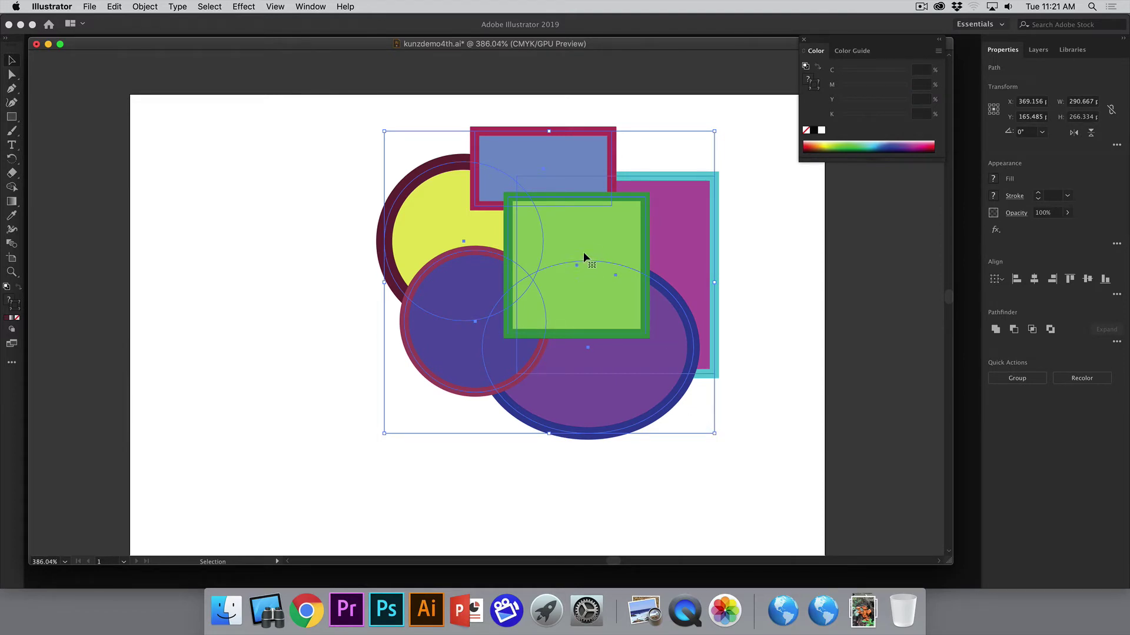
drag(598, 240, 555, 255)
click(703, 252)
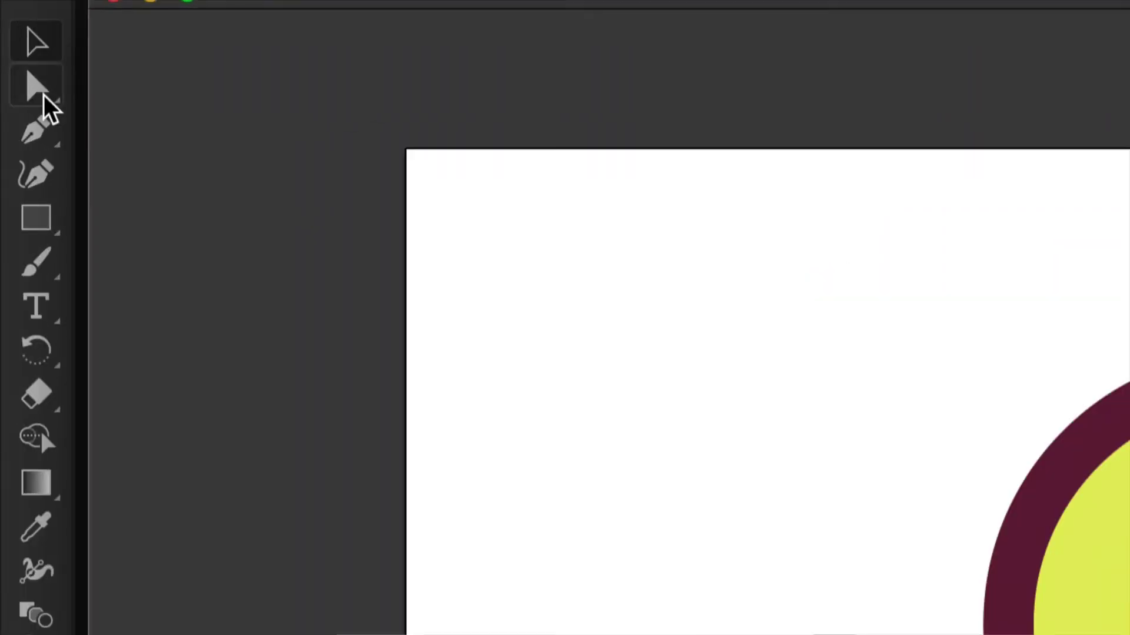
Step: Switch to the Direct Selection tool, select the green square and pick its upper-left corner anchor point
click(32, 88)
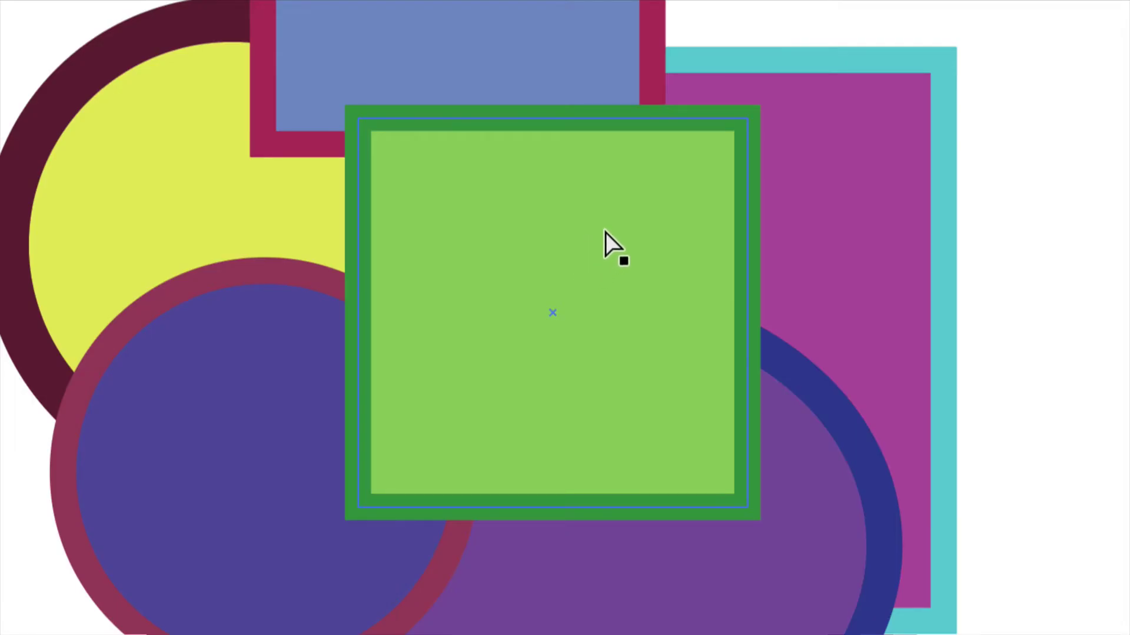
click(627, 218)
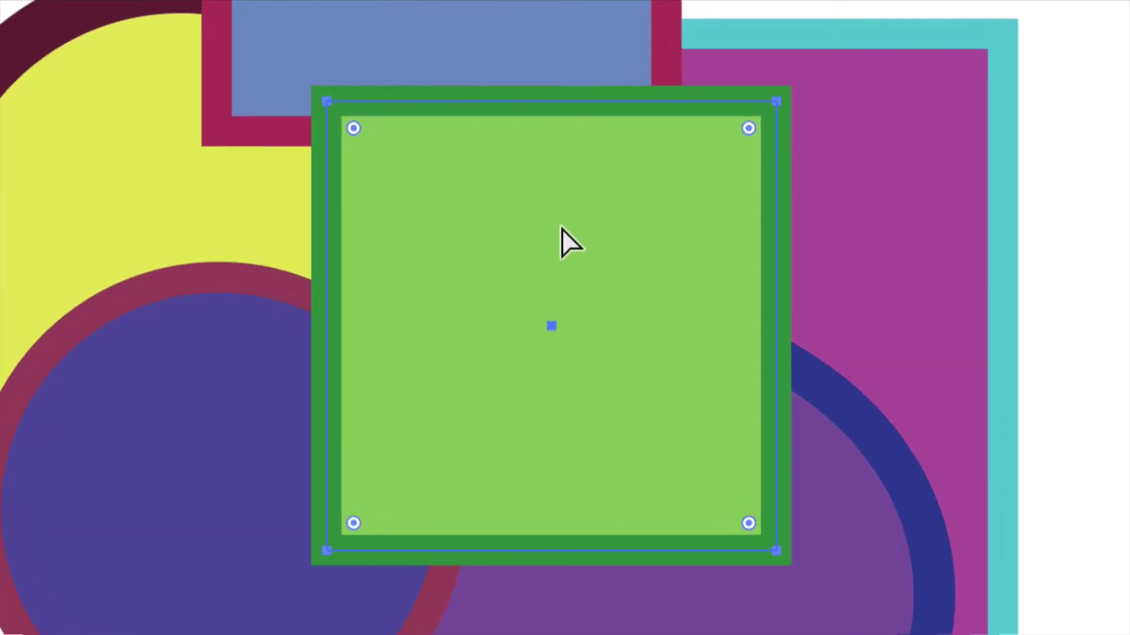
mouse_move(546, 235)
mouse_down()
mouse_move(553, 261)
mouse_move(582, 253)
mouse_move(523, 210)
mouse_move(532, 221)
mouse_up()
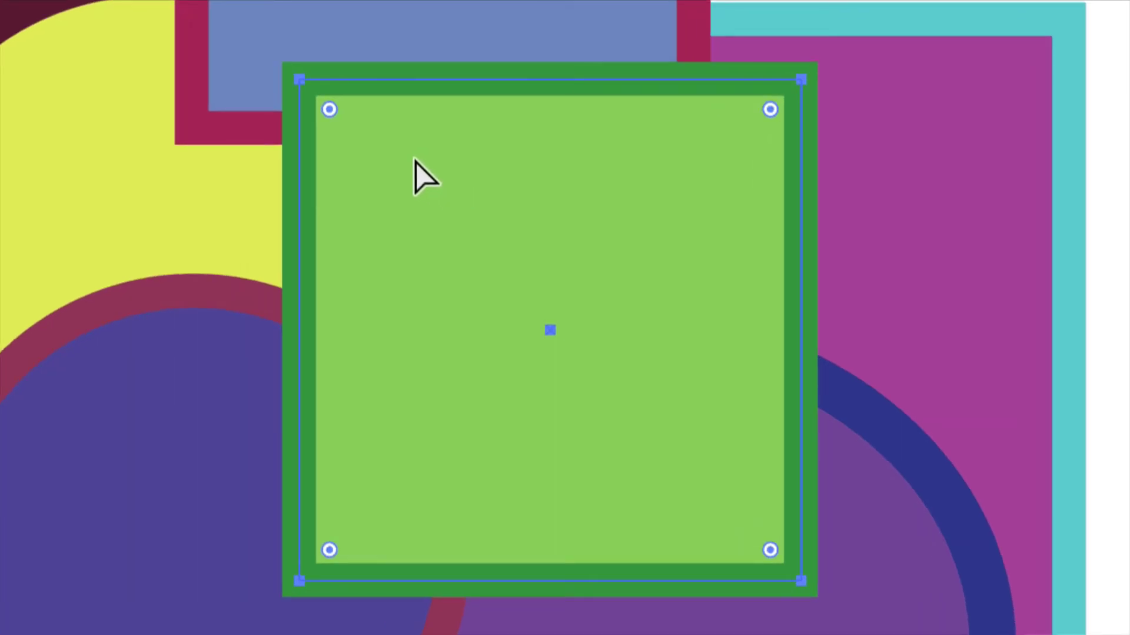
drag(301, 86, 301, 87)
click(801, 581)
click(306, 87)
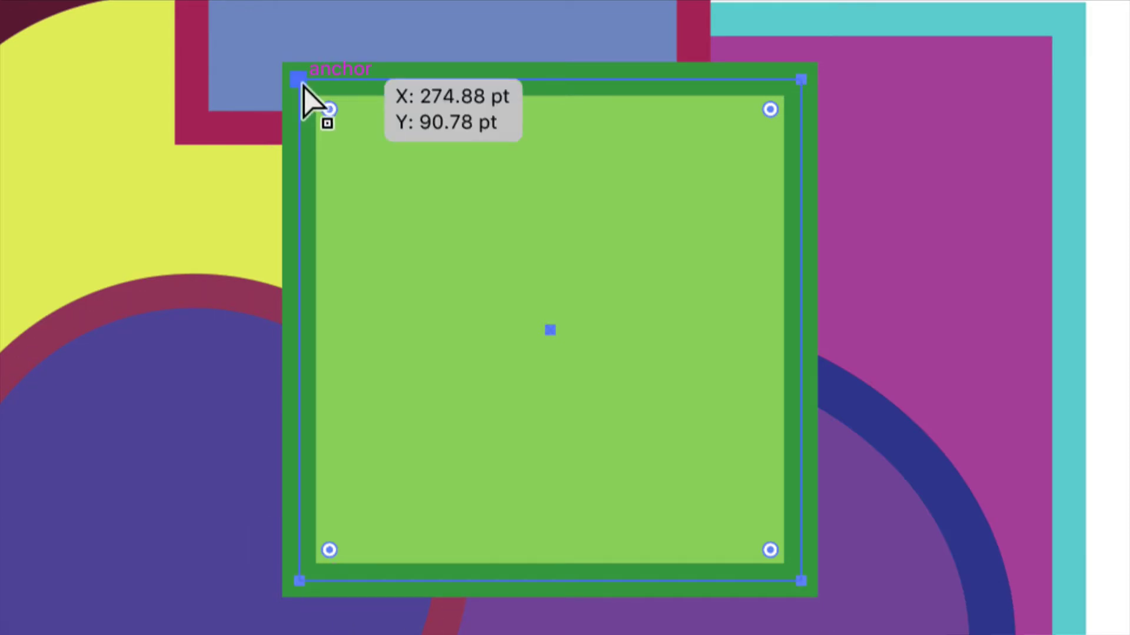
click(304, 88)
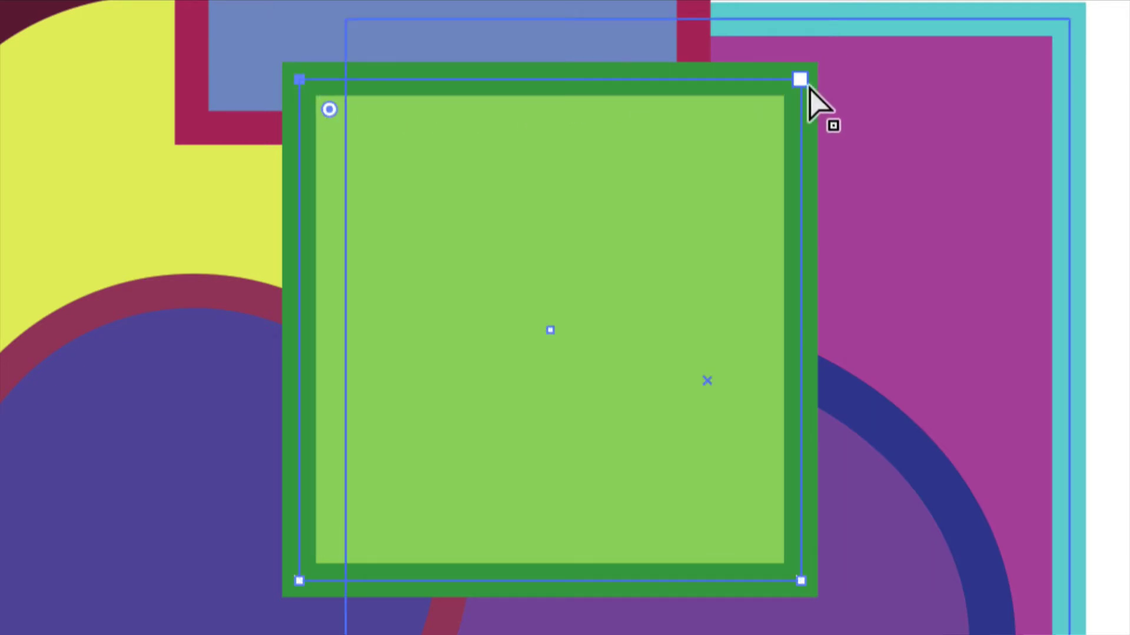
Step: Reshape the green square into an irregular four-sided shape by moving its upper-left, upper-right and lower-left anchor points
click(299, 82)
drag(298, 83, 331, 244)
drag(795, 89, 689, 370)
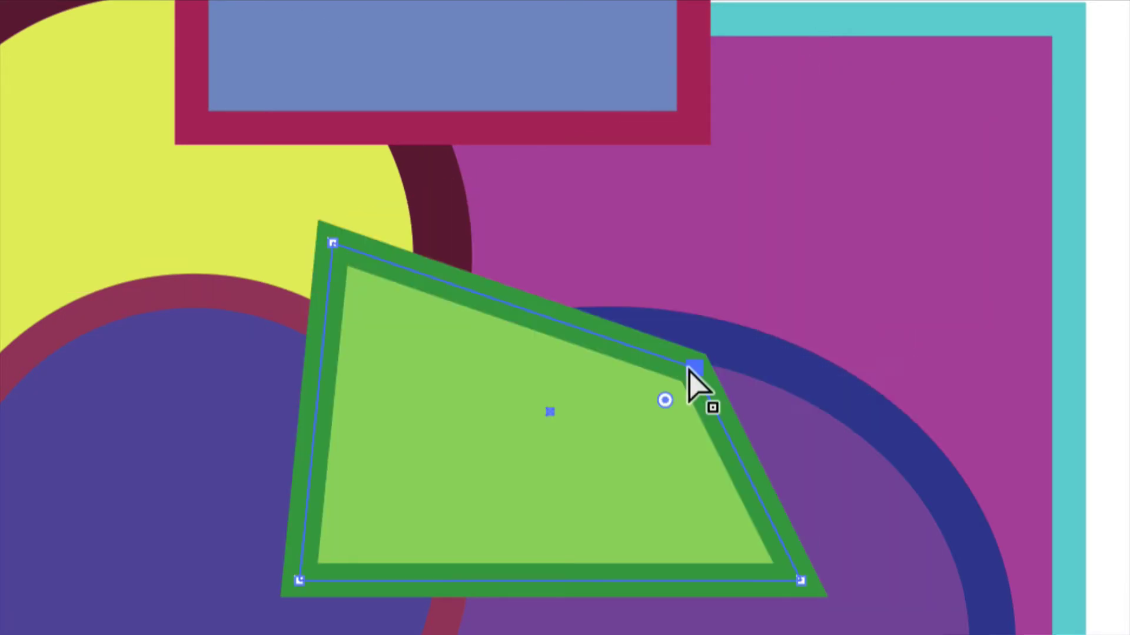
click(300, 580)
drag(303, 580, 448, 477)
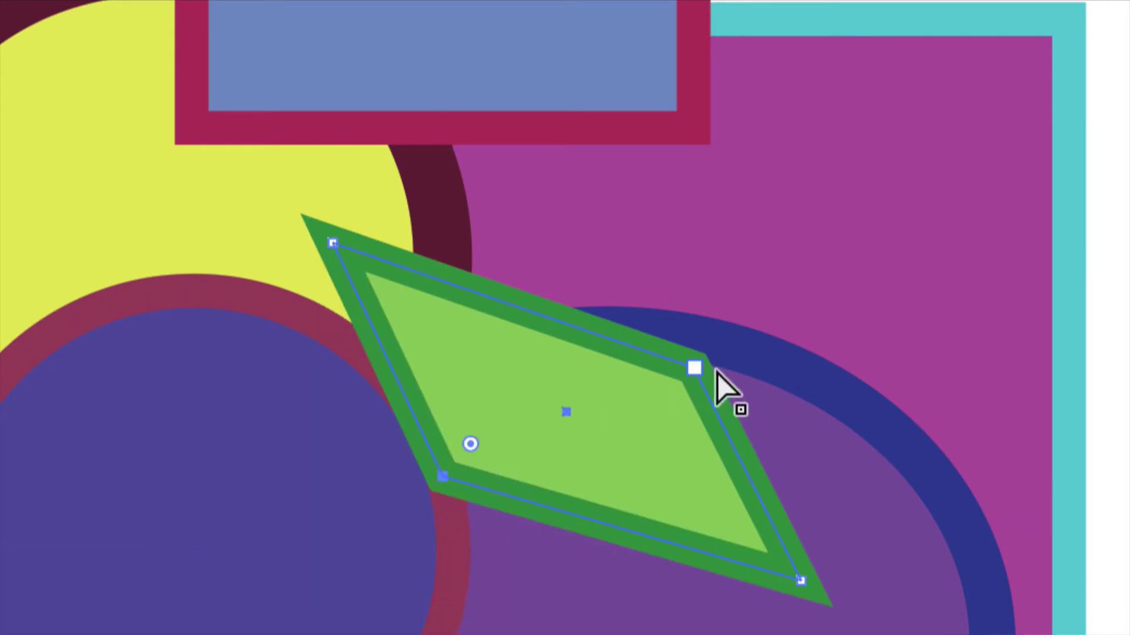
drag(695, 369, 765, 242)
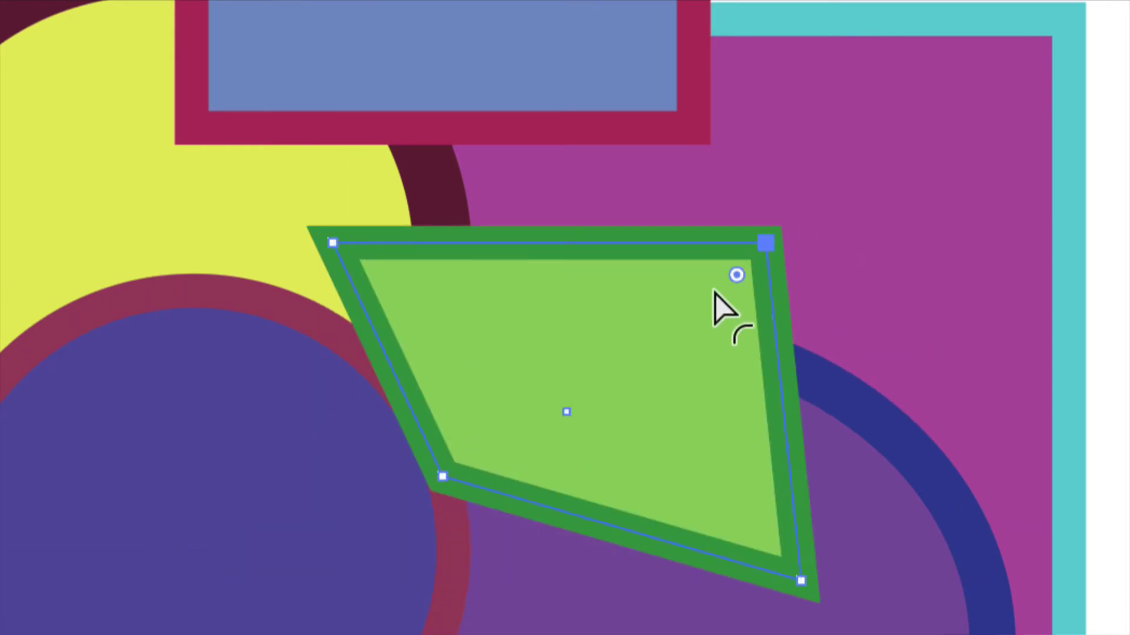
drag(330, 242, 292, 216)
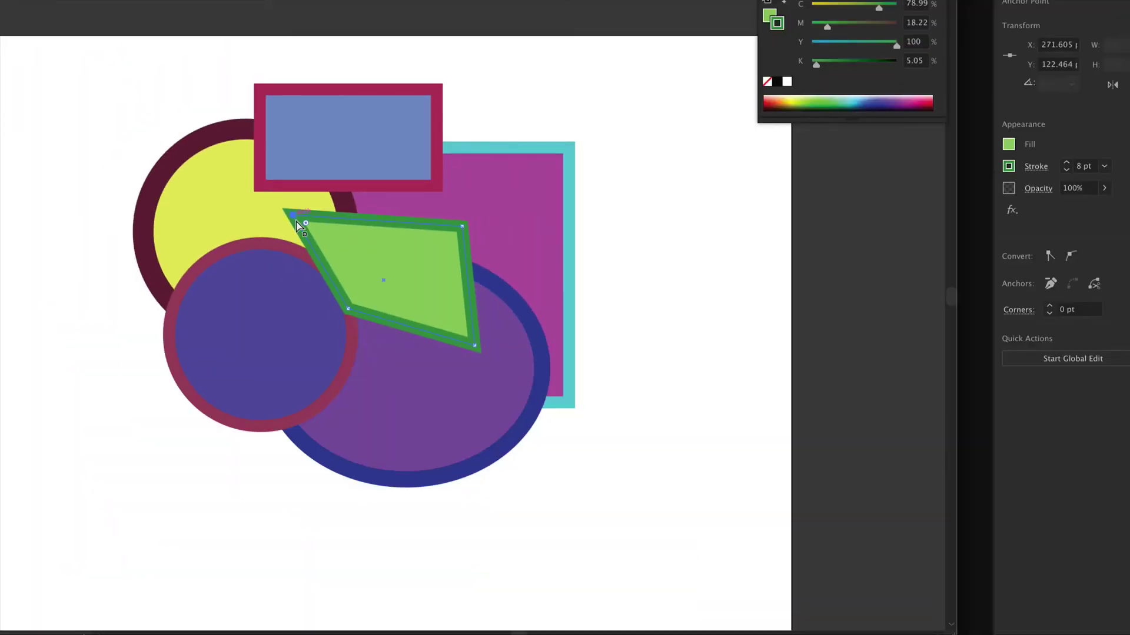
Step: Reshape the dark blue circle into a flattened bean by moving its upper, right, lower and left anchor points inward or outward
click(285, 344)
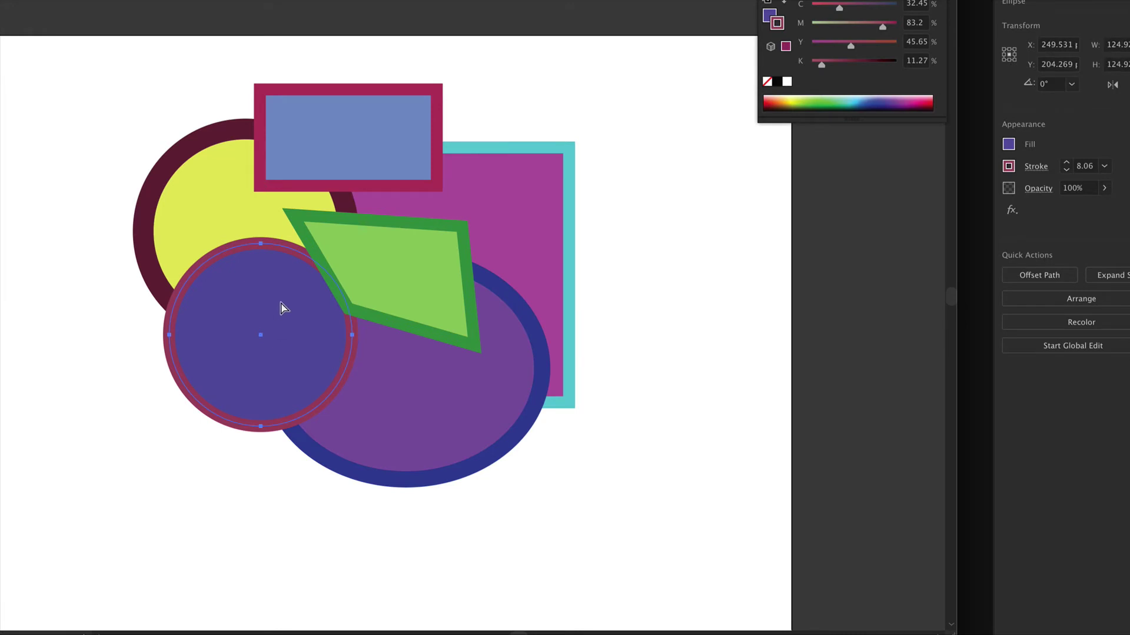
click(263, 252)
drag(262, 251, 254, 312)
drag(352, 334, 367, 315)
drag(263, 428, 269, 395)
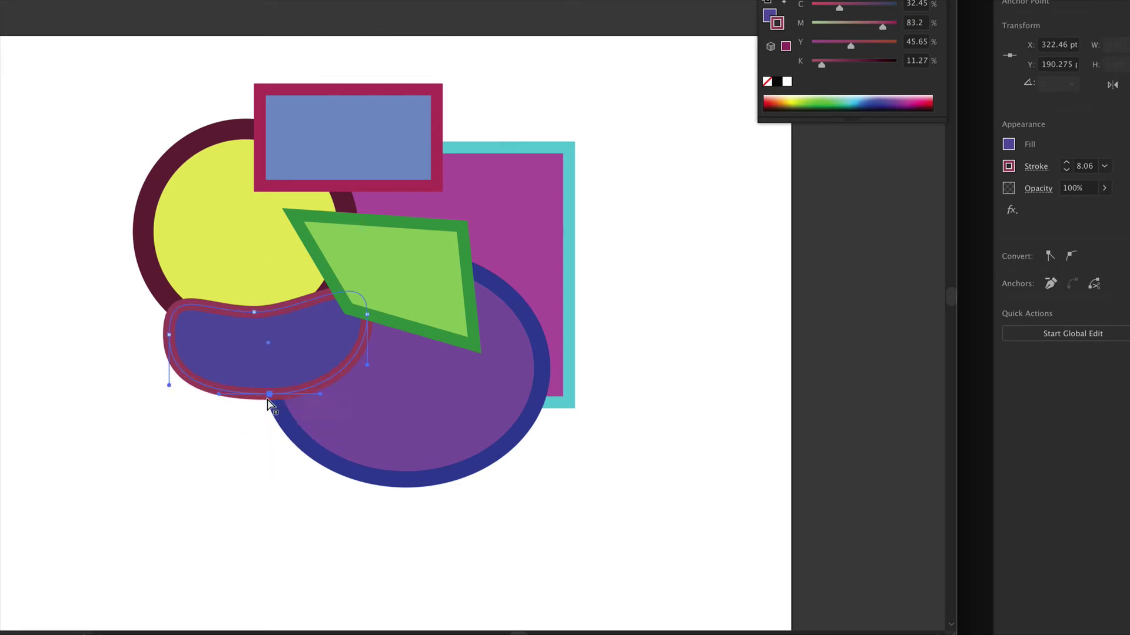
drag(170, 335, 185, 343)
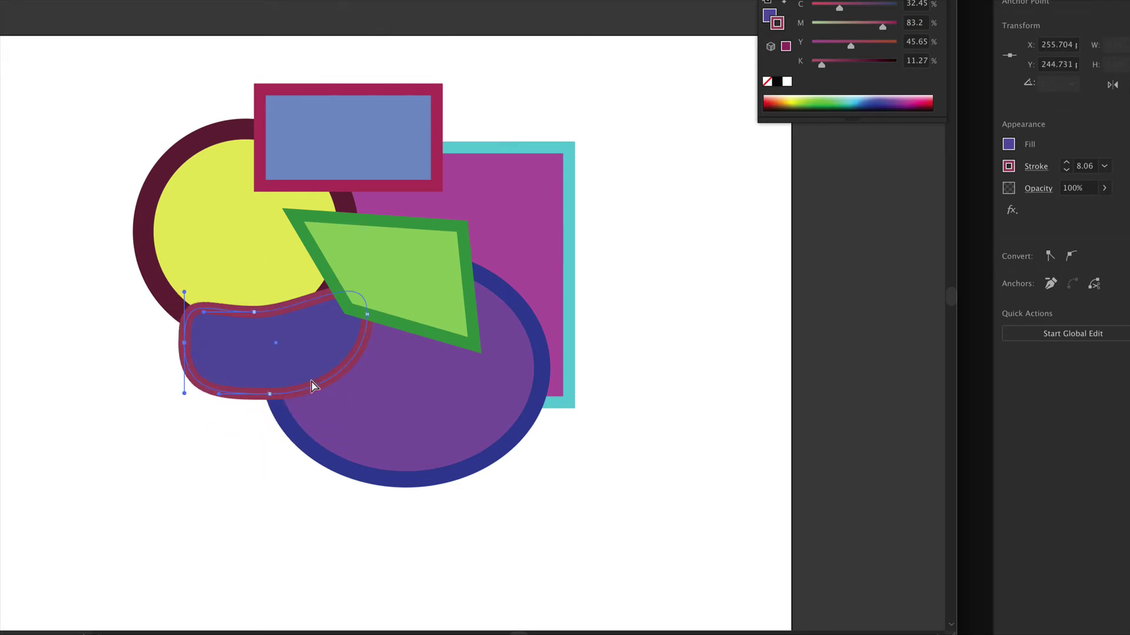
drag(367, 314, 376, 317)
Step: Move the blue bean shape down and left, clear of the yellow circle, and reposition its left and upper anchor points
drag(327, 351, 211, 437)
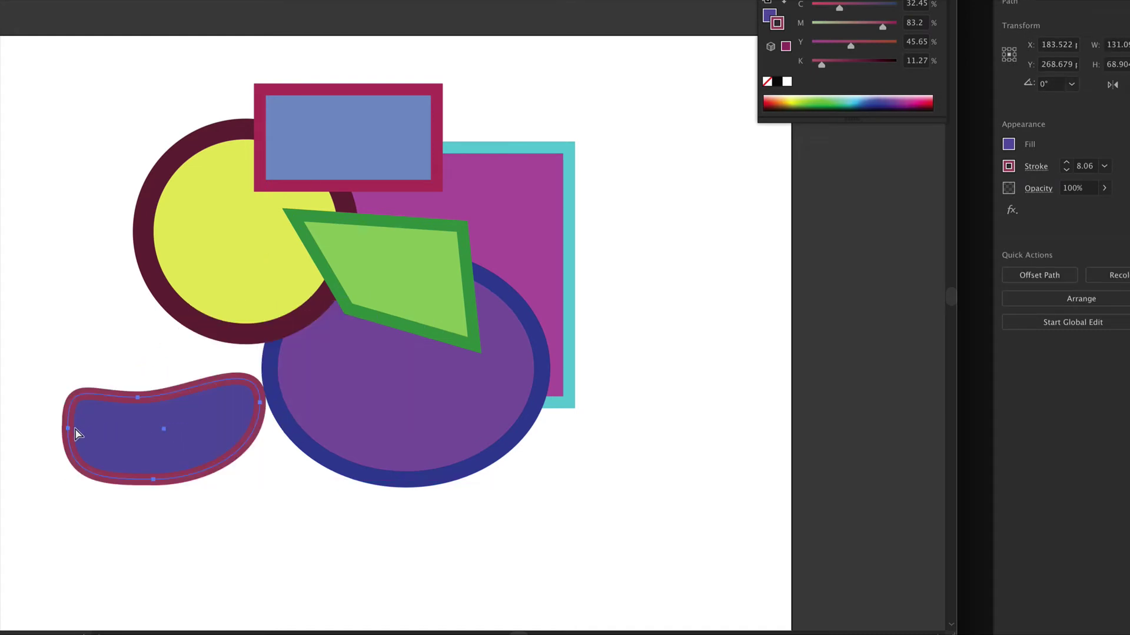
drag(67, 429, 58, 423)
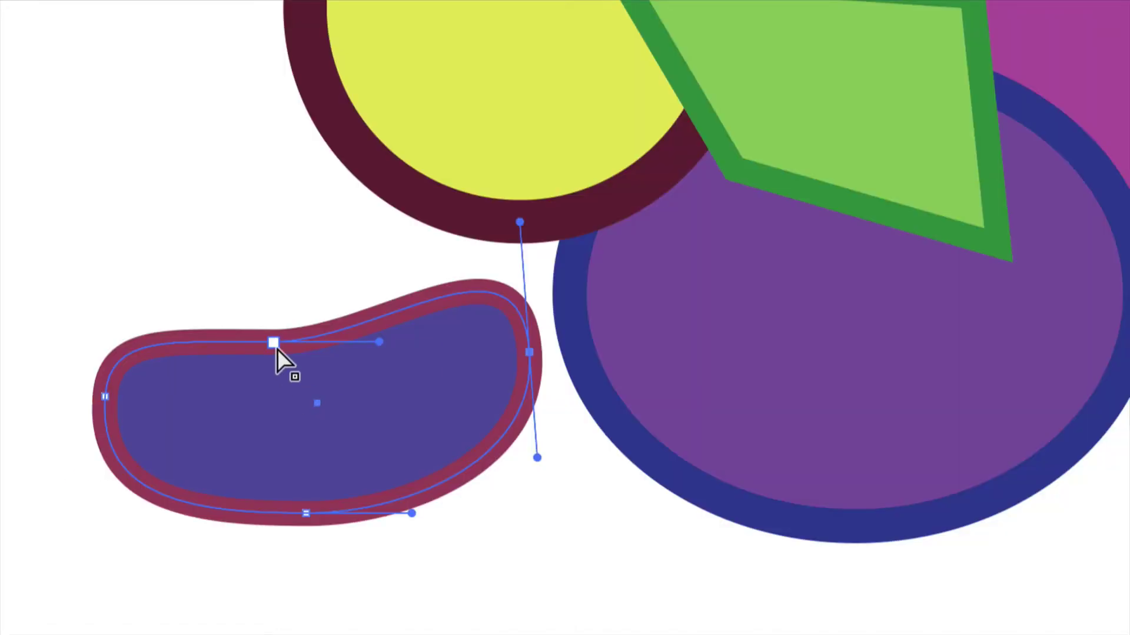
click(275, 344)
drag(275, 345, 276, 276)
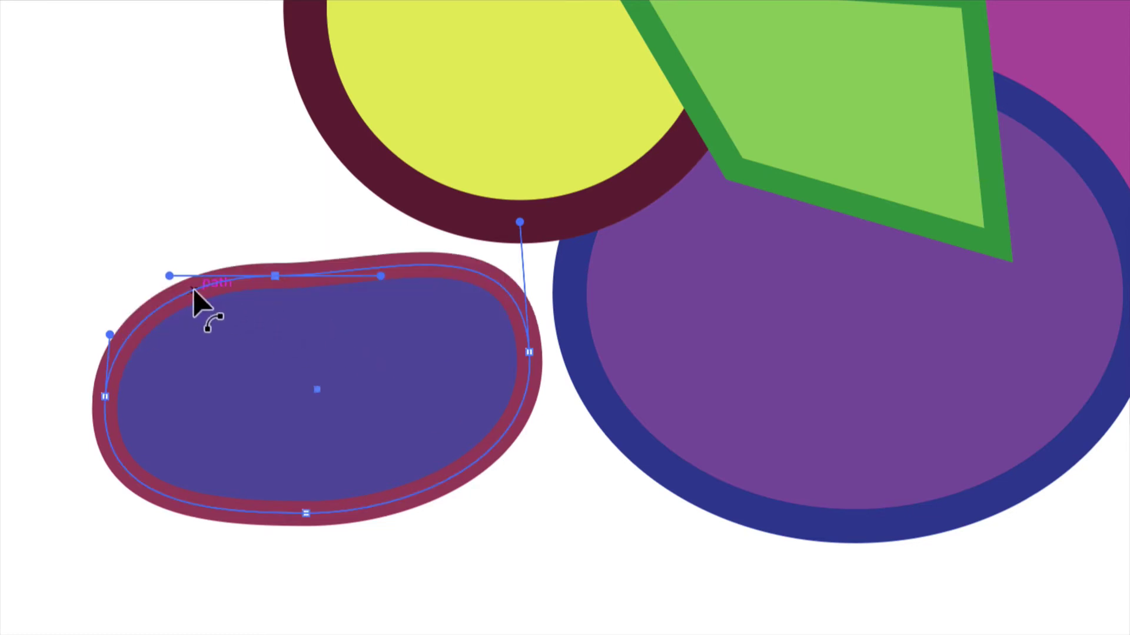
Step: Refine the bean's curves by tilting the upper anchor's direction handle, lowering that anchor, and adjusting the right and bottom anchors
drag(172, 281, 222, 227)
click(282, 306)
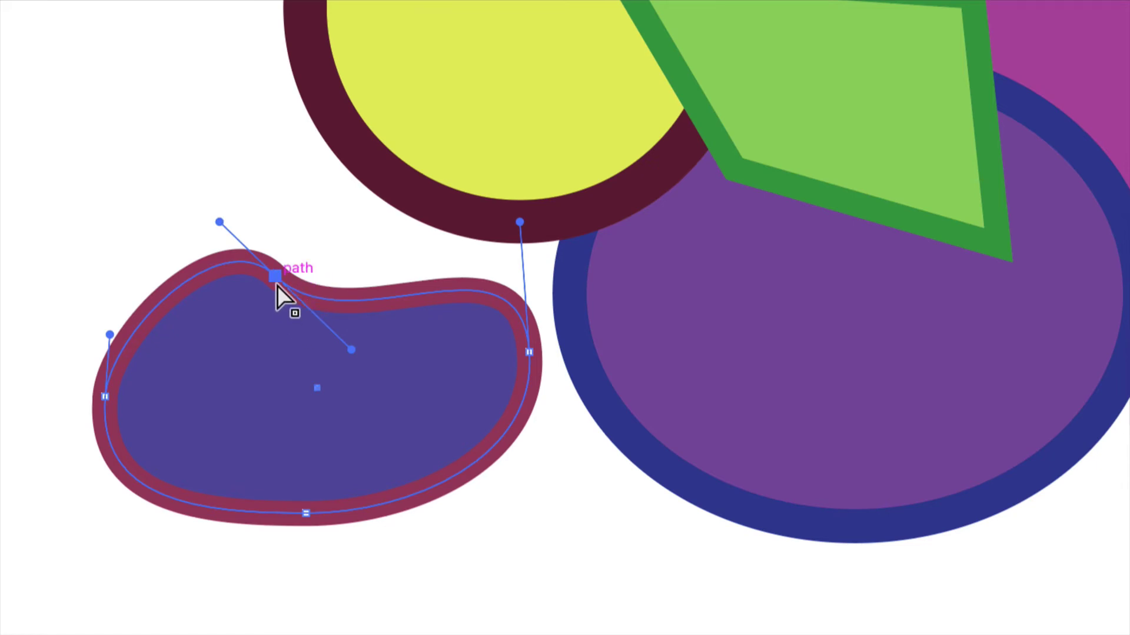
drag(278, 279, 276, 333)
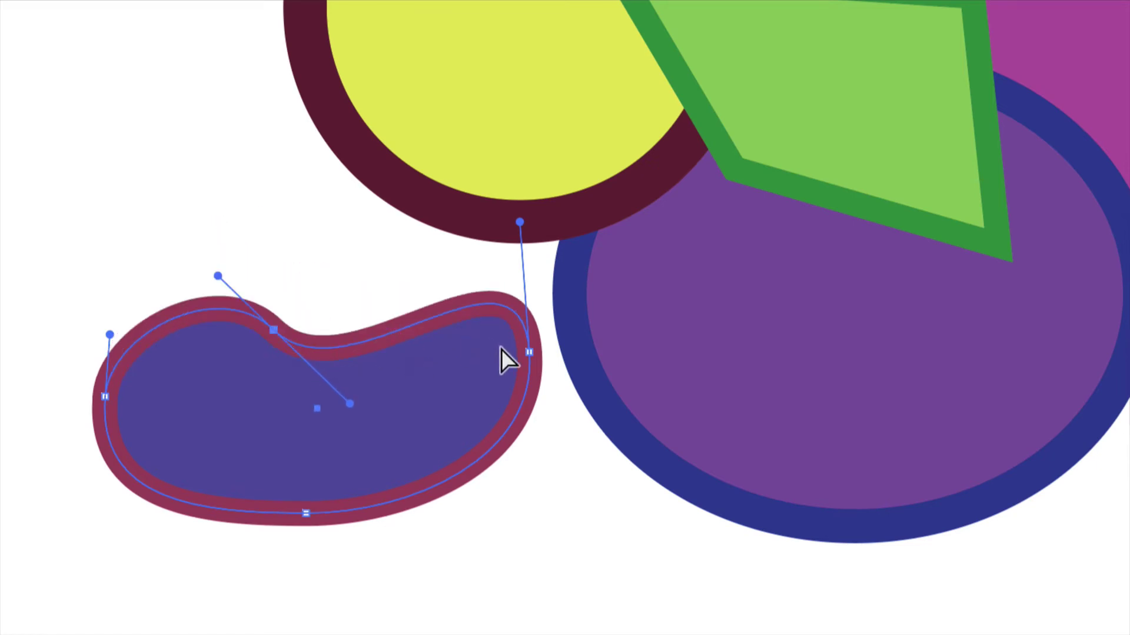
mouse_move(529, 351)
mouse_down()
mouse_move(520, 339)
mouse_move(530, 332)
mouse_up()
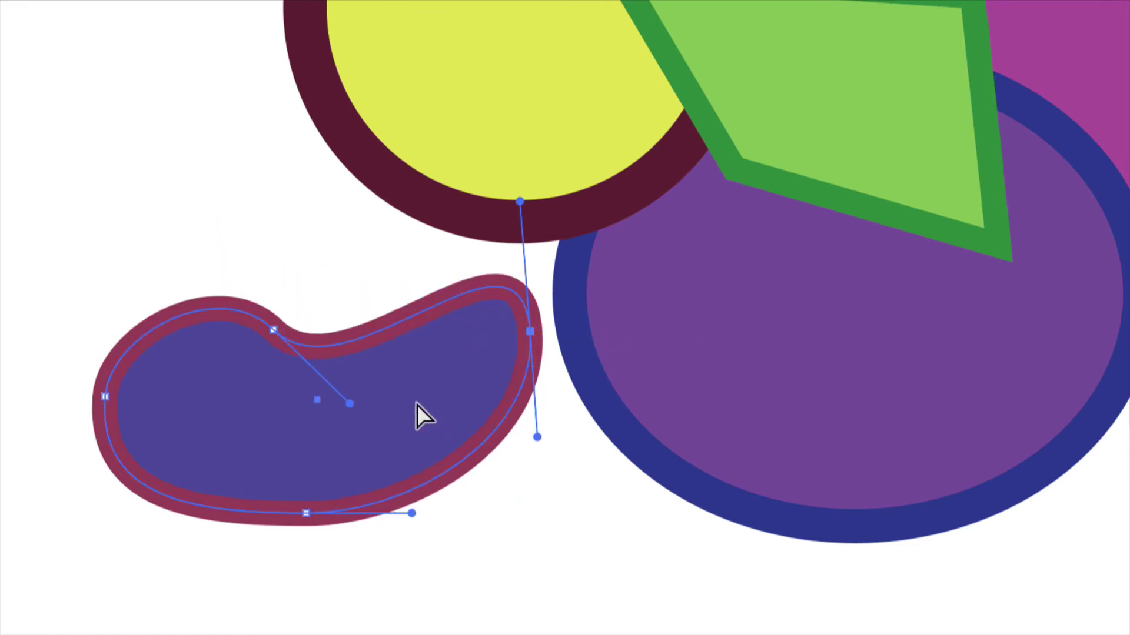
mouse_move(314, 522)
mouse_down()
mouse_move(347, 559)
mouse_move(326, 513)
mouse_up()
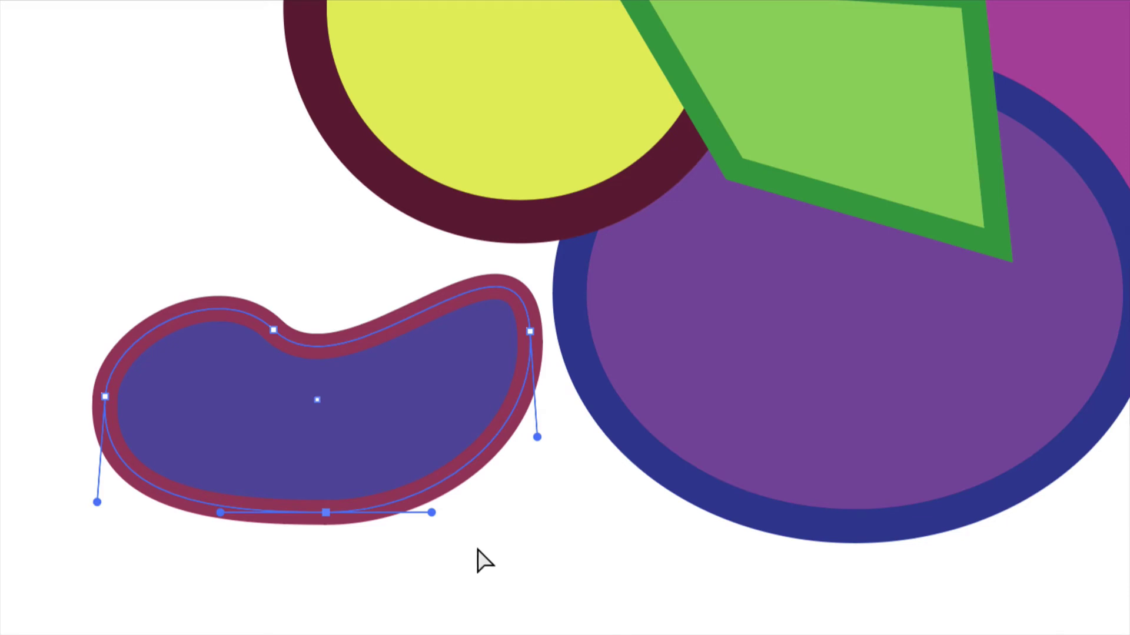
drag(431, 512, 389, 487)
Step: Select all six shapes with a marquee and scale them down together proportionally to about 150 pt wide by 142 pt high
drag(211, 129, 702, 513)
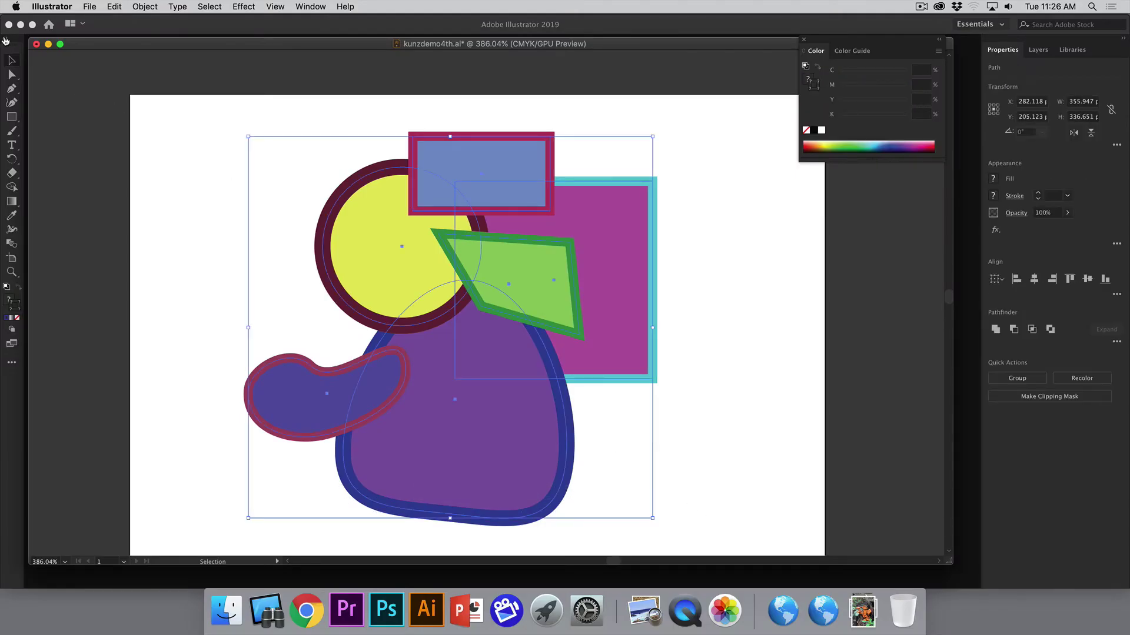
click(235, 147)
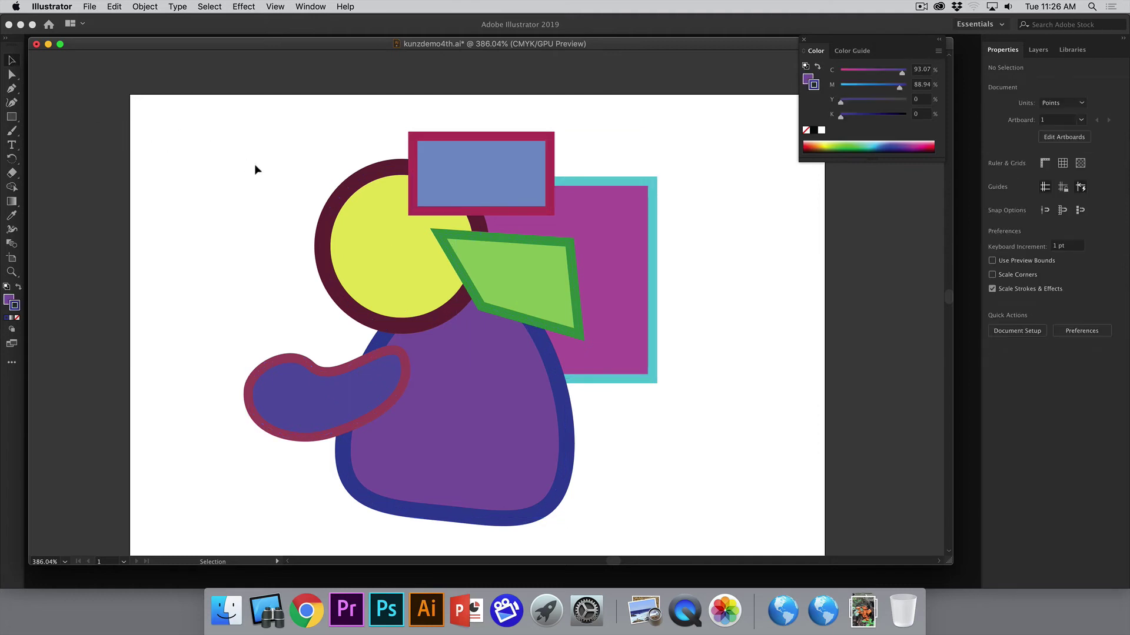
drag(217, 122, 678, 544)
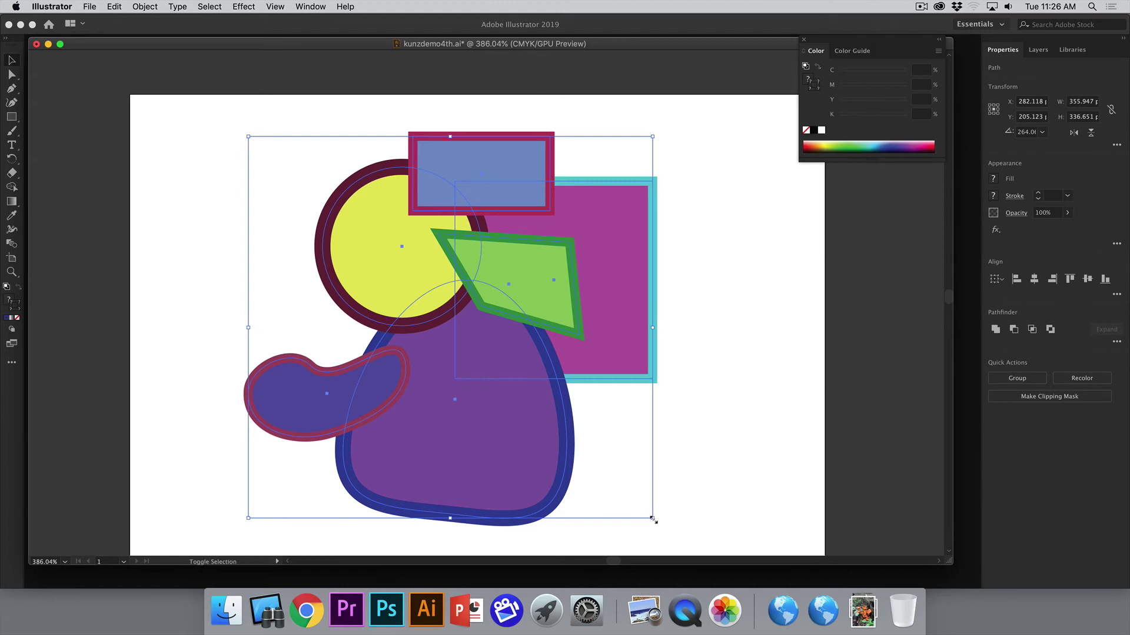
drag(654, 519, 437, 316)
shift+click(390, 288)
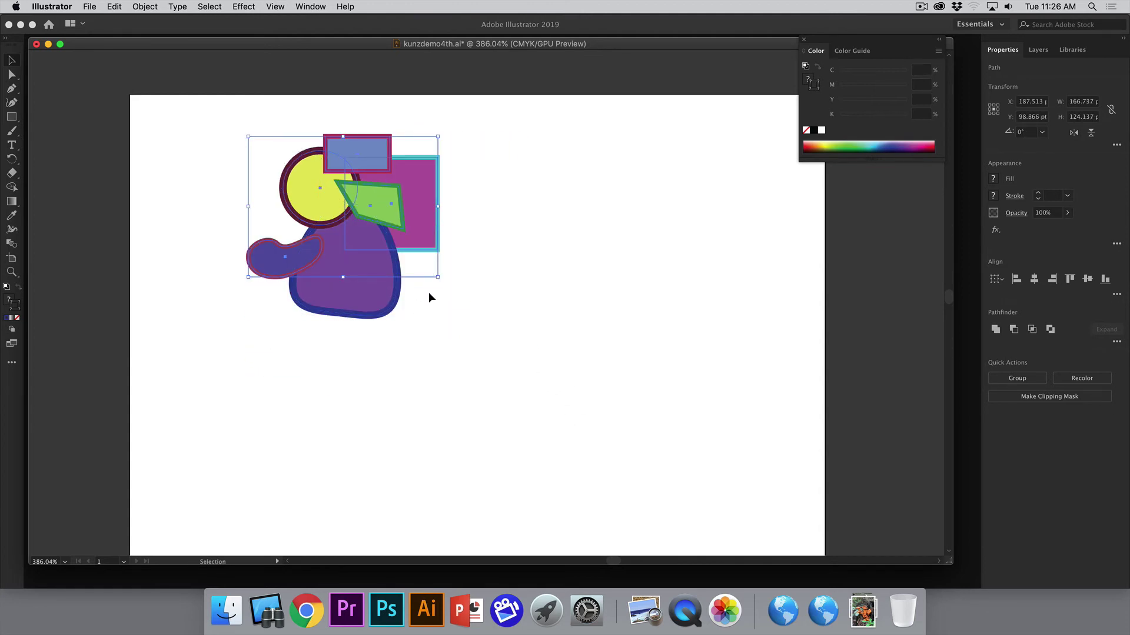
key(super+z)
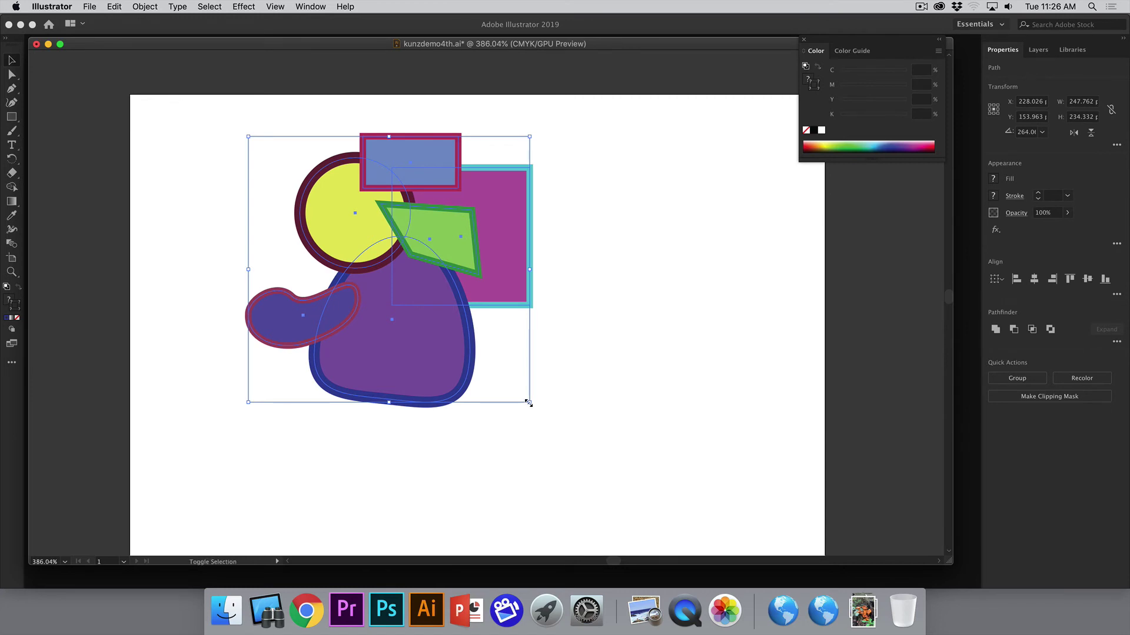
drag(529, 402, 419, 298)
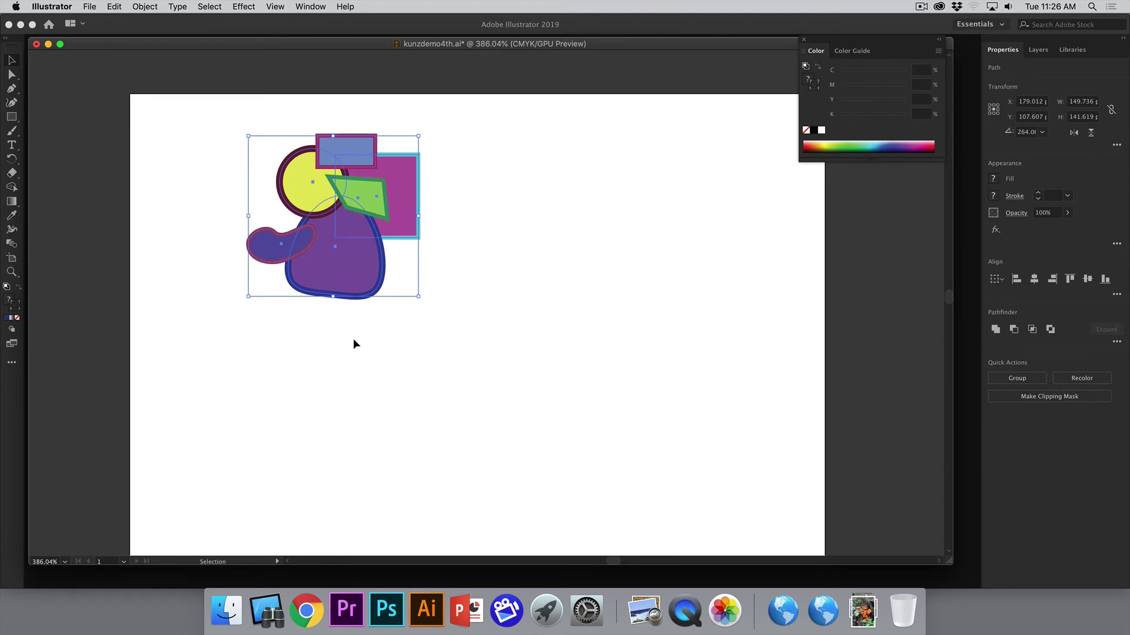
Step: Move the scaled-down shapes off the artboard onto the empty canvas beside its upper-left corner and deselect them
key(super+minus)
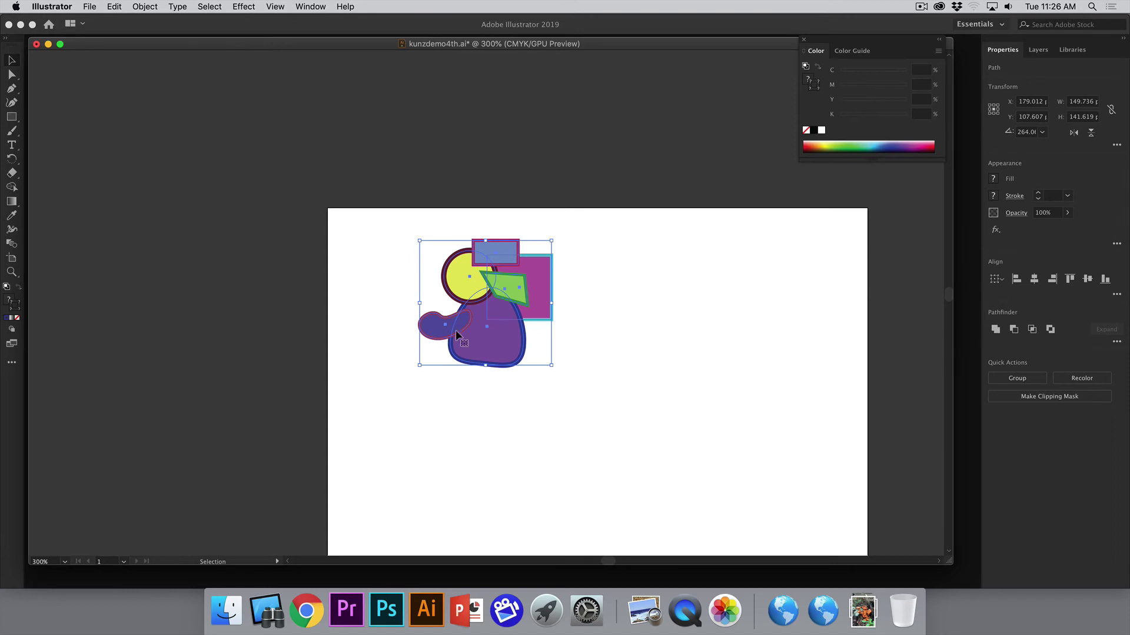
drag(507, 345, 482, 330)
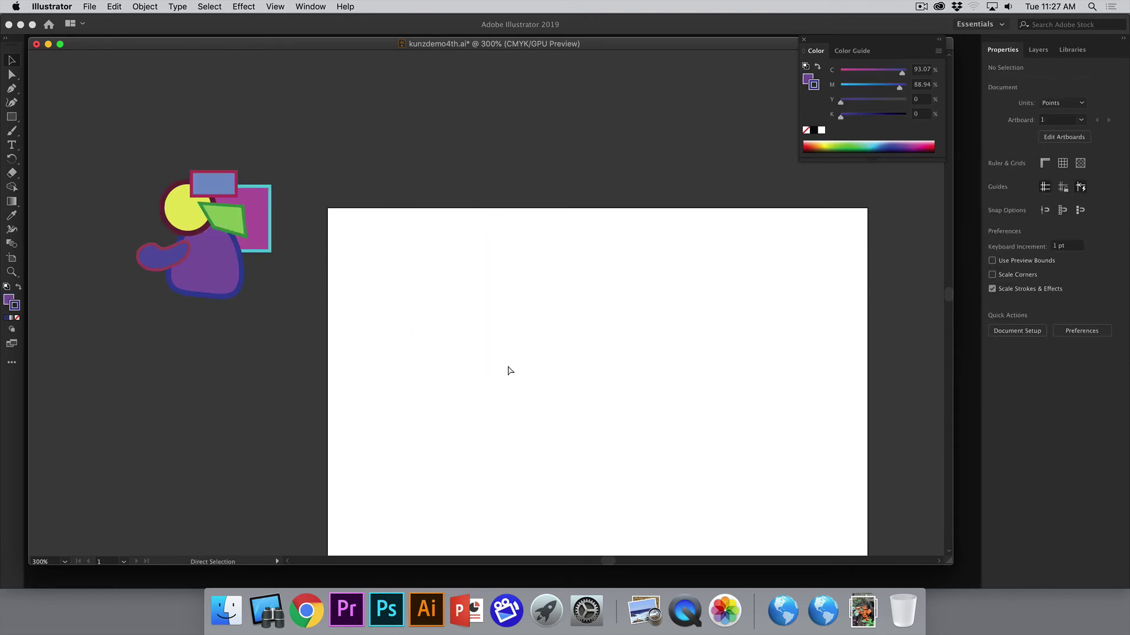
key(super+minus)
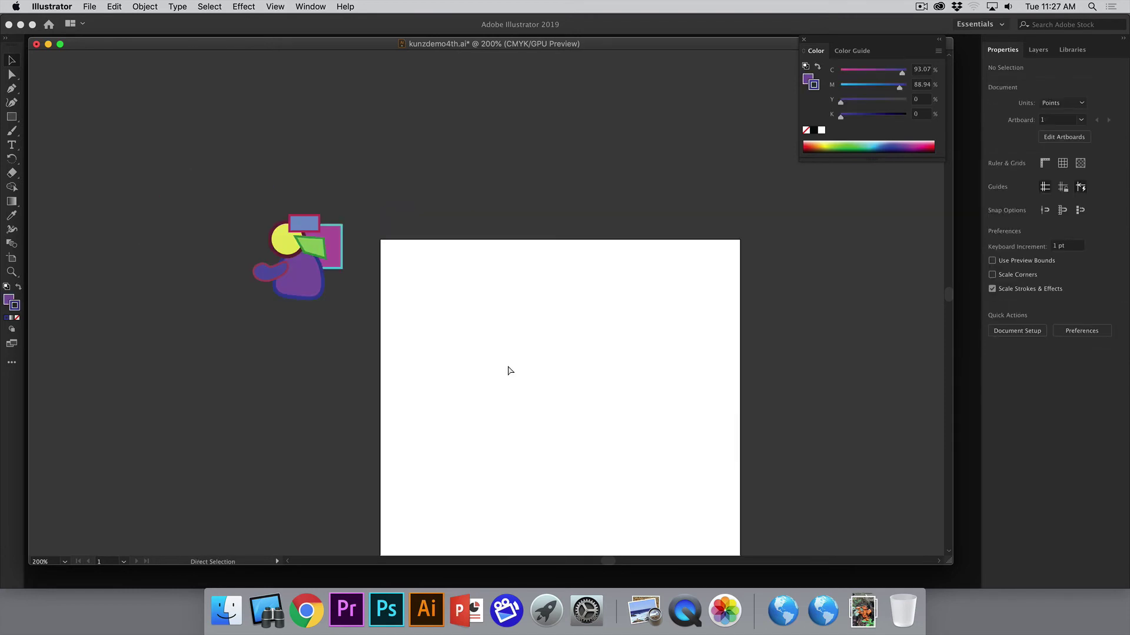
key(v)
scroll(561, 406, down, 3)
scroll(561, 403, down, 5)
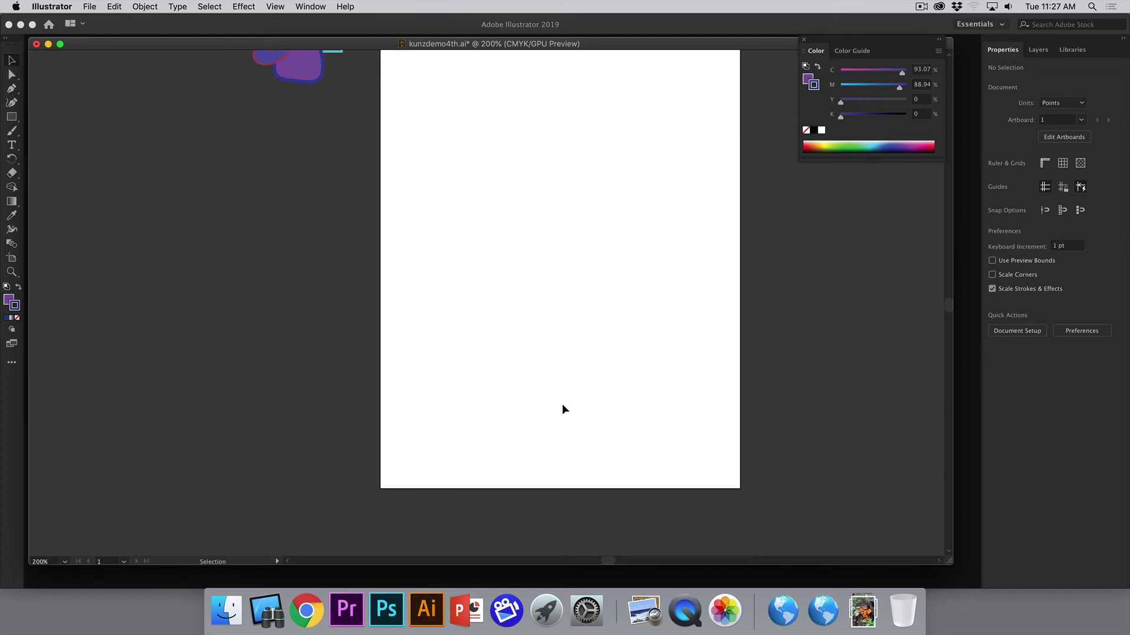
scroll(562, 403, up, 1)
scroll(563, 405, up, 2)
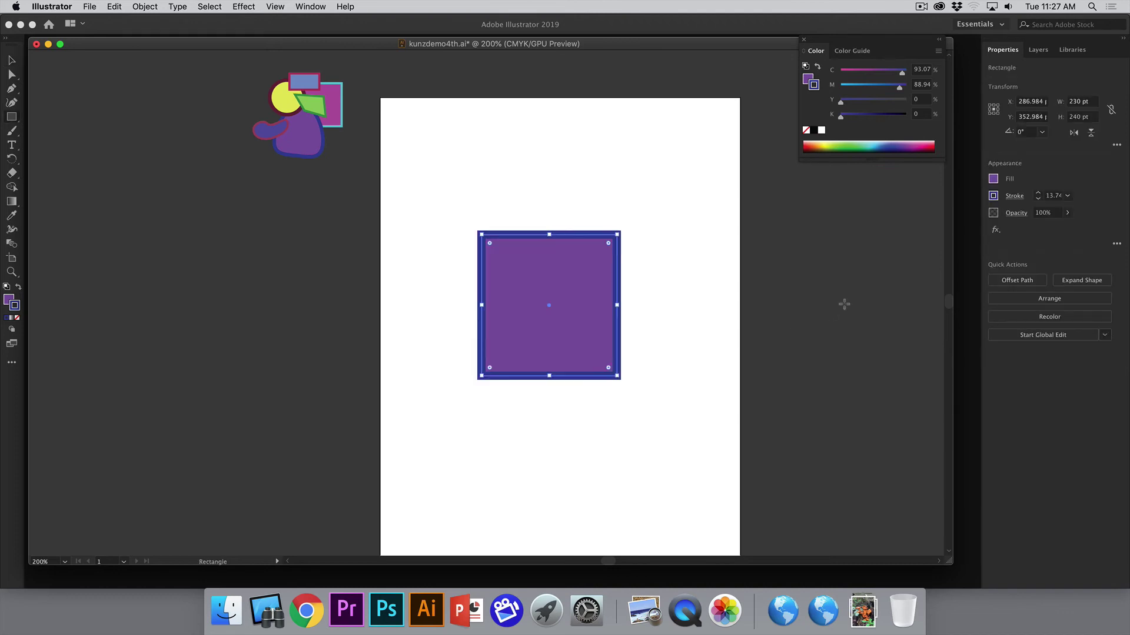
Step: Recolour the large square's fill to a lighter pinkish purple of about C 22%, M 51%, Y 0%, K 0%
click(9, 300)
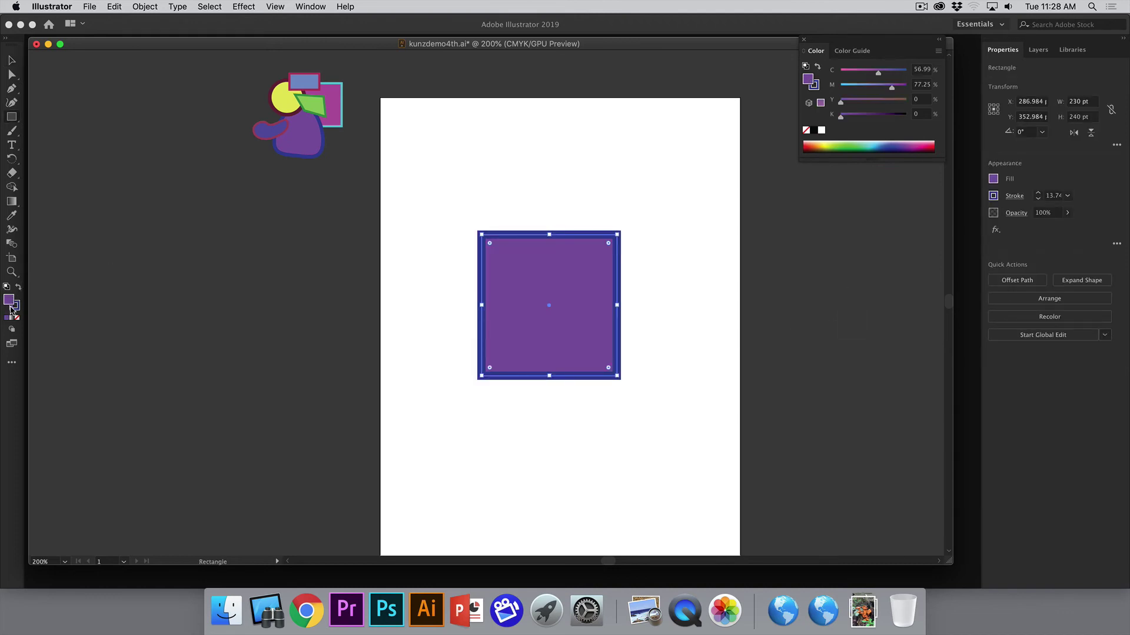
double_click(9, 301)
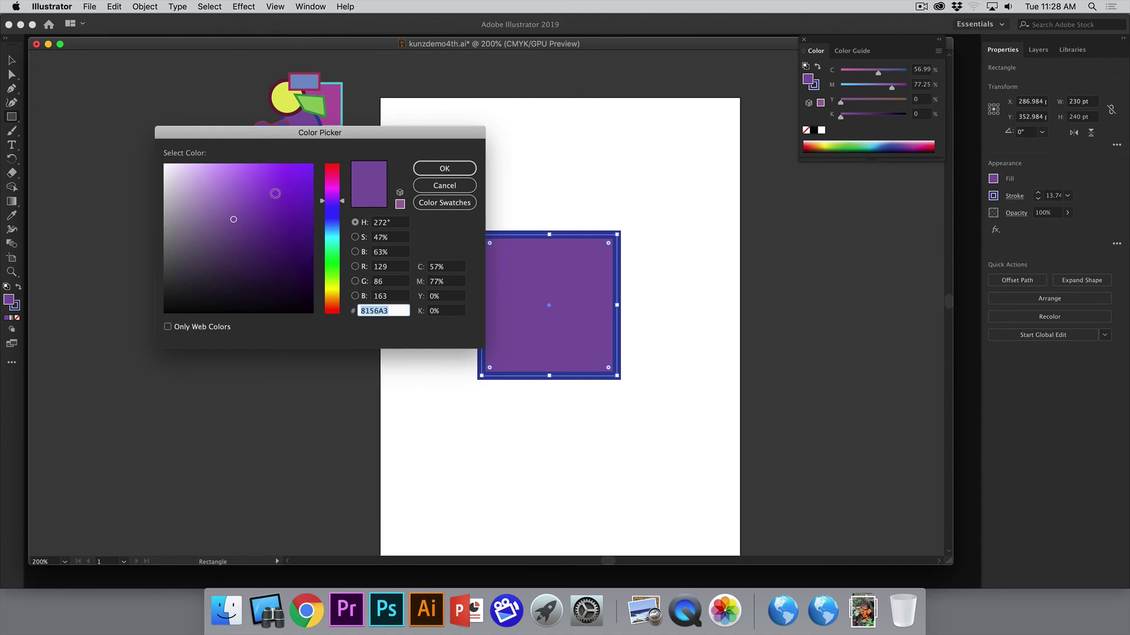
drag(338, 199, 338, 192)
click(218, 206)
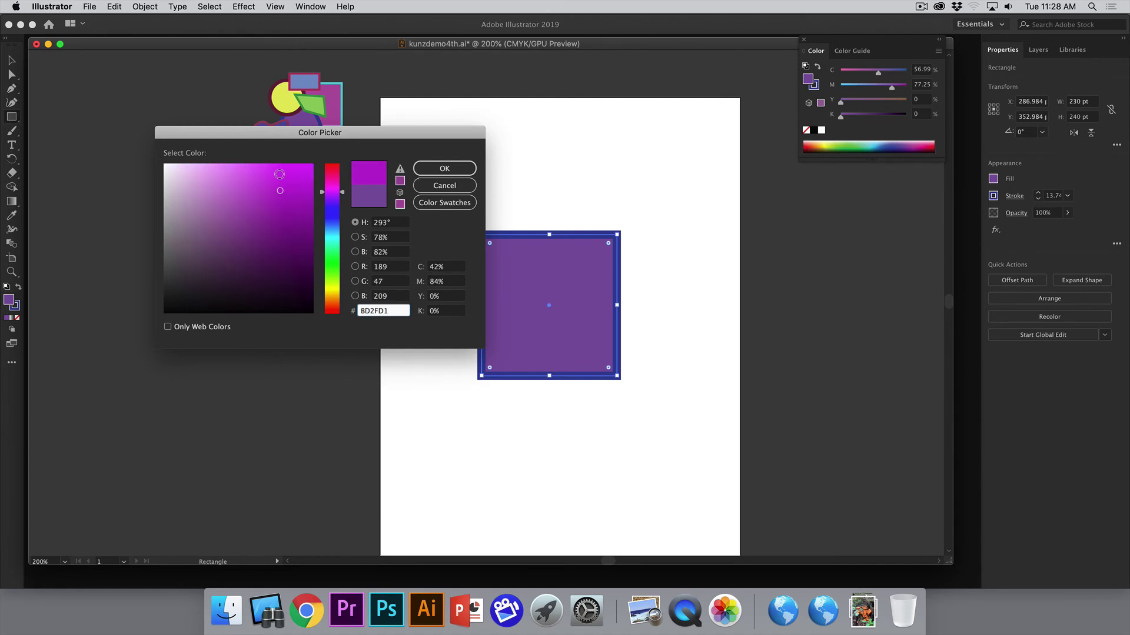
click(444, 168)
Step: Draw a rectangle about 332 pt wide over the square's upper edge and bring its two upper anchors together at the centre, forming a triangular roof
drag(509, 203, 647, 247)
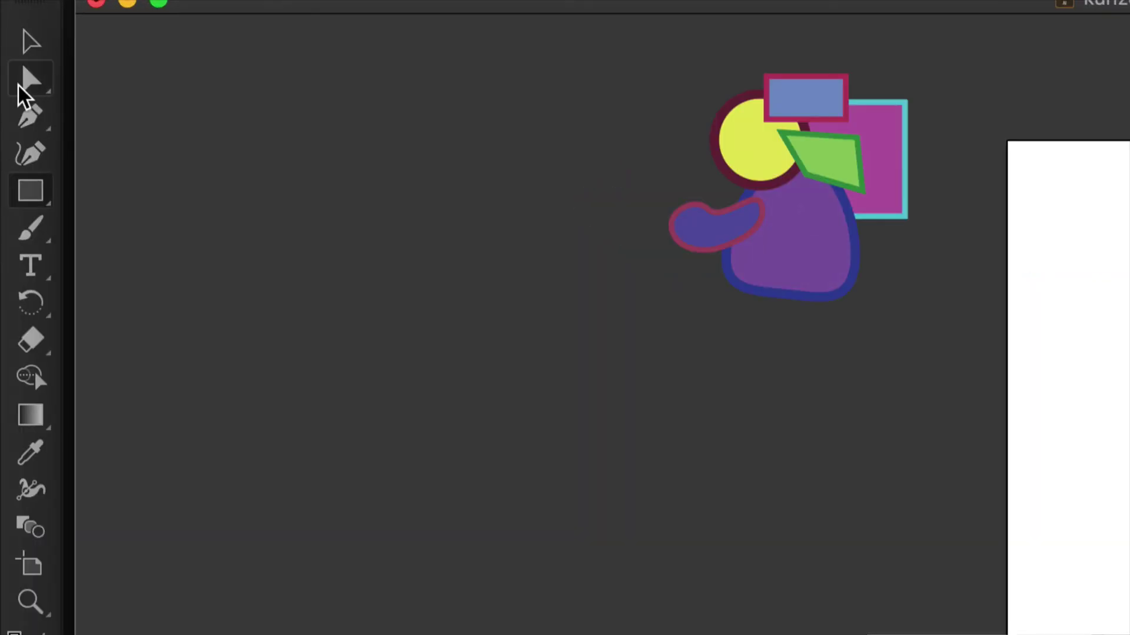
click(26, 78)
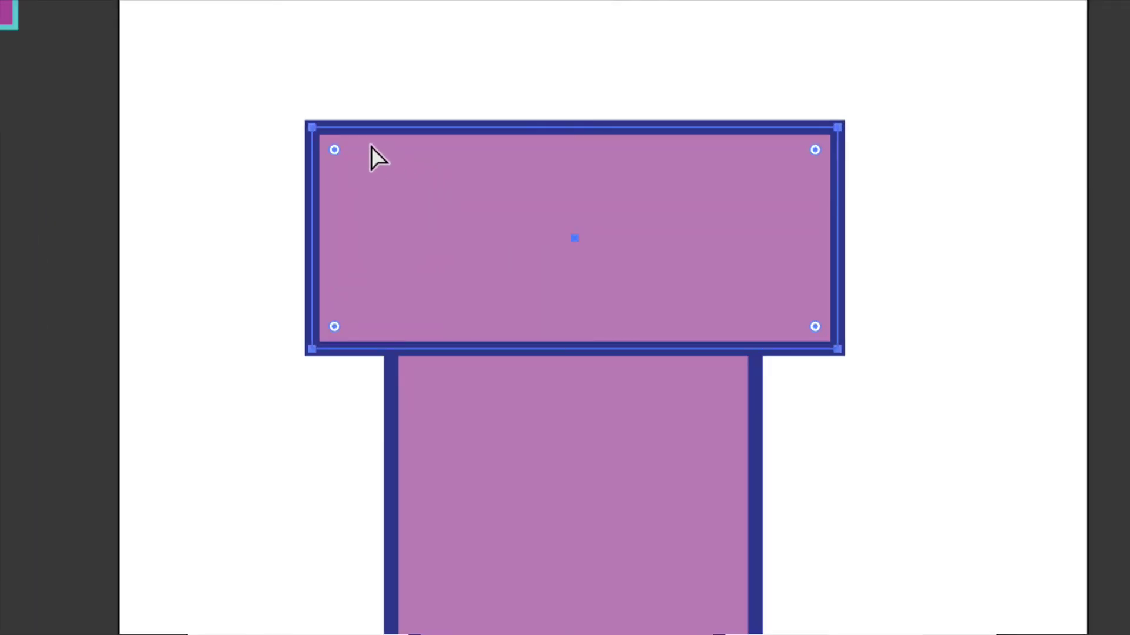
click(312, 127)
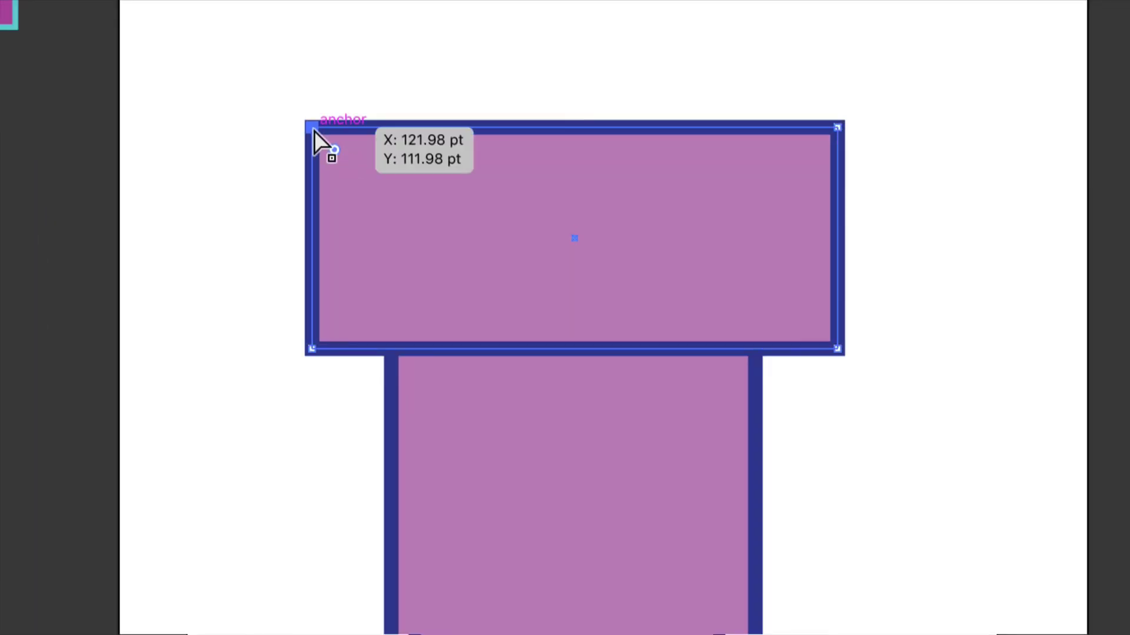
drag(313, 129, 576, 137)
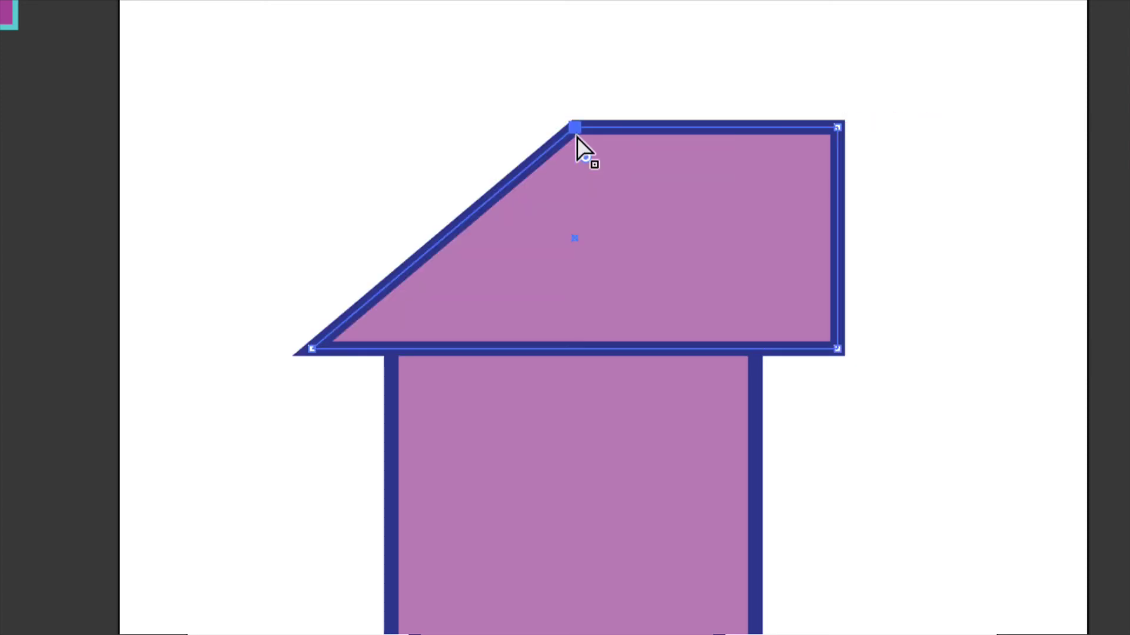
click(838, 129)
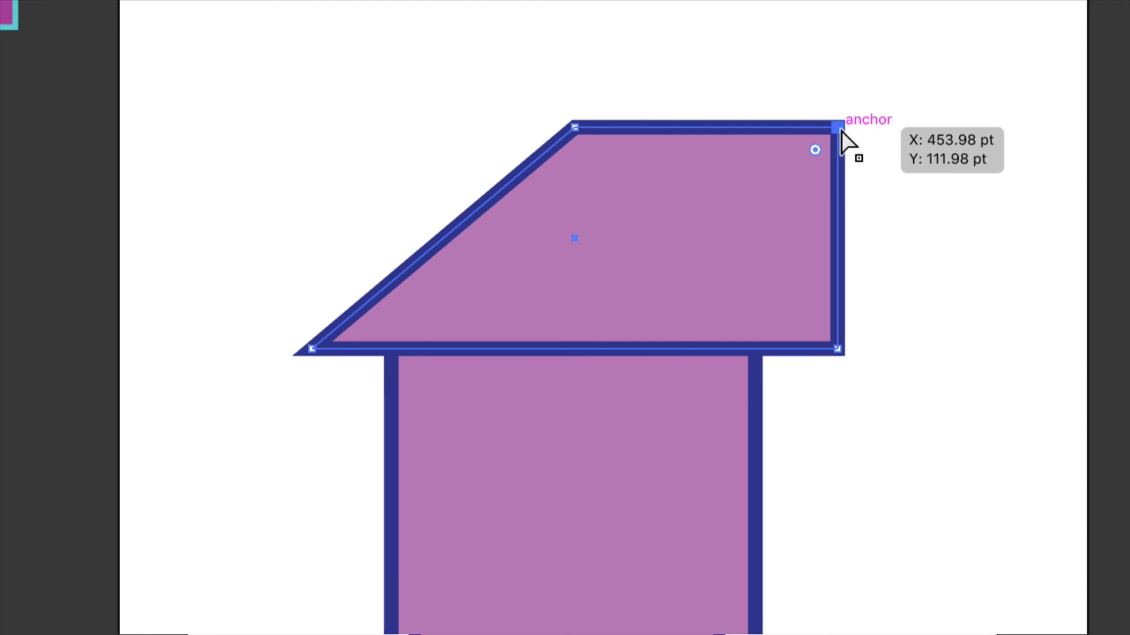
drag(831, 131, 576, 128)
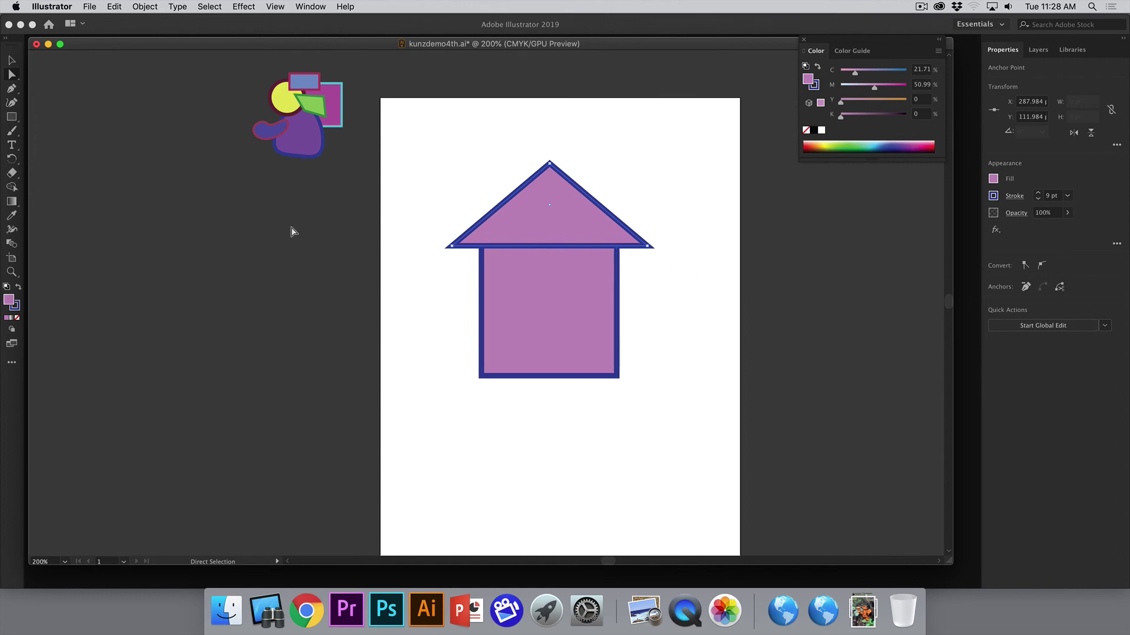
click(469, 215)
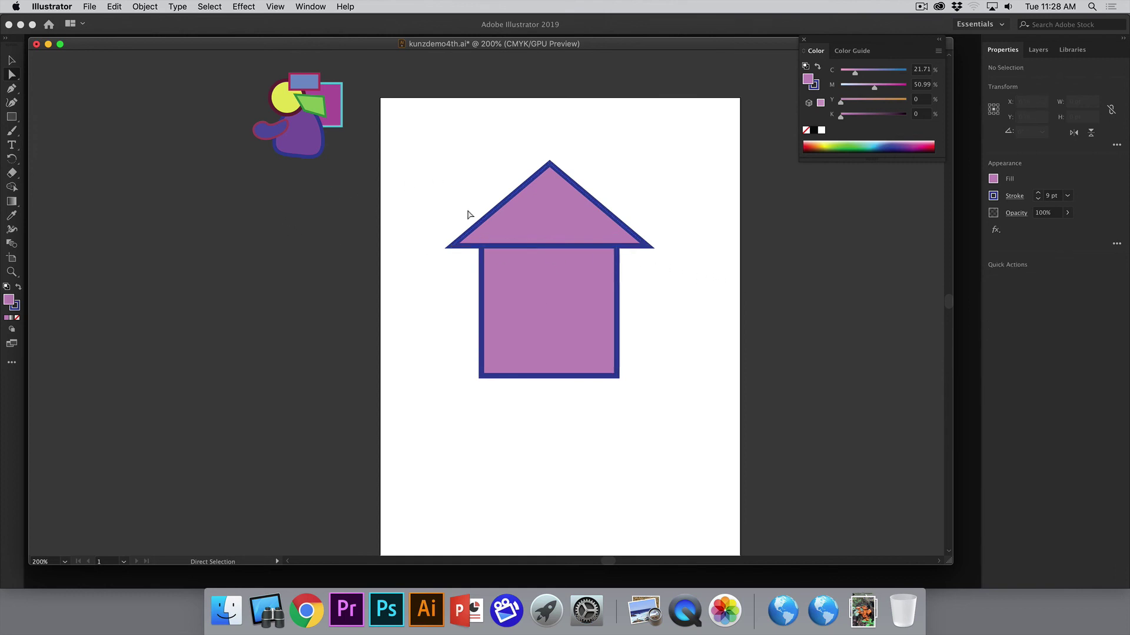
Step: Draw a 55 by 104 pt door at the base of the house and add a circular doorknob about 10.5 pt wide with a 2 pt stroke
drag(550, 339, 626, 388)
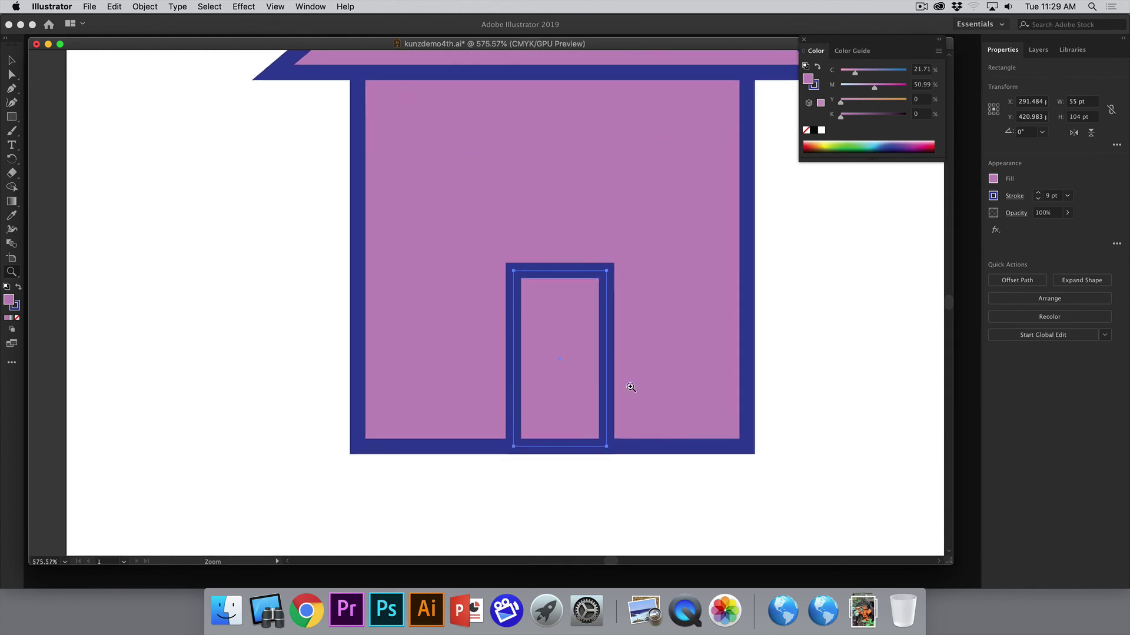
drag(11, 116, 52, 133)
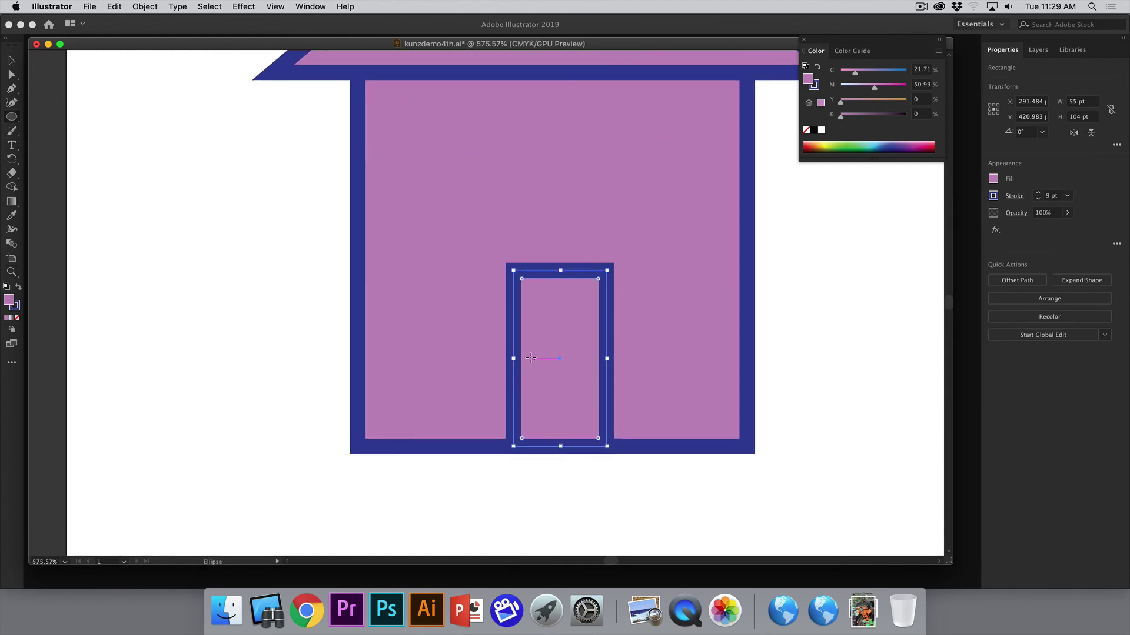
drag(529, 359, 546, 376)
click(1037, 199)
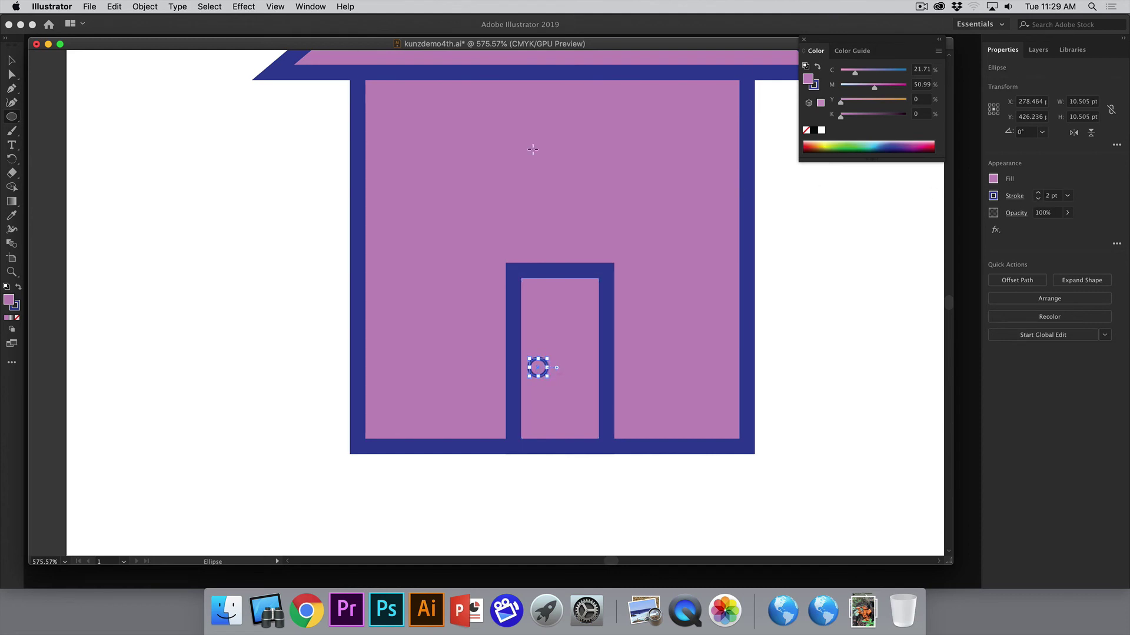
click(12, 60)
click(188, 194)
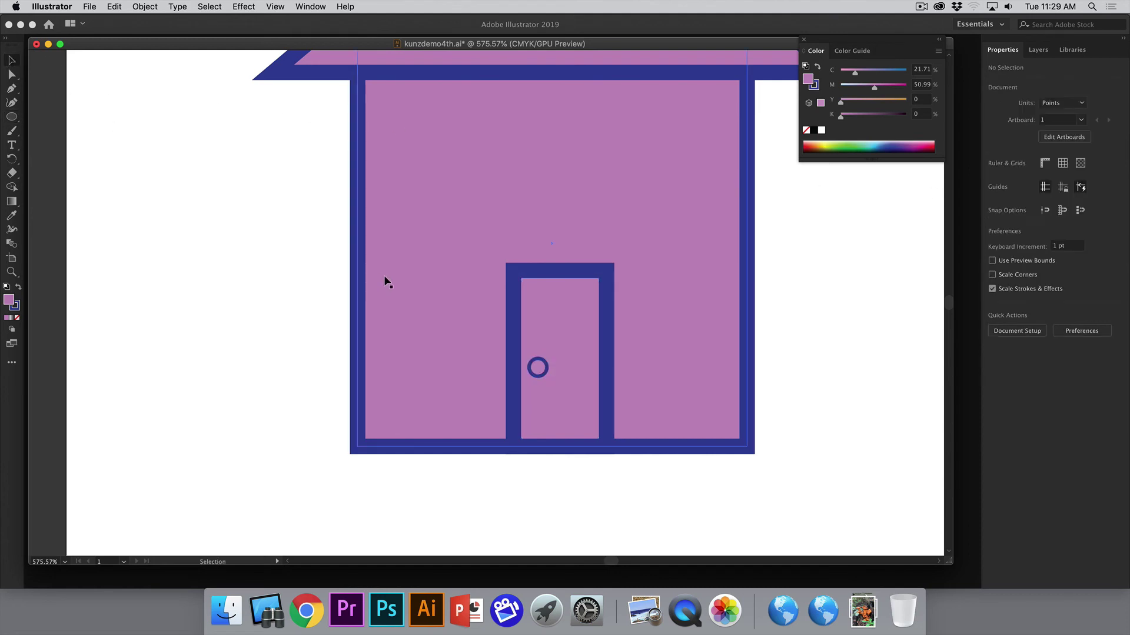
key(super+minus)
key(super+minus)
key(super+minus)
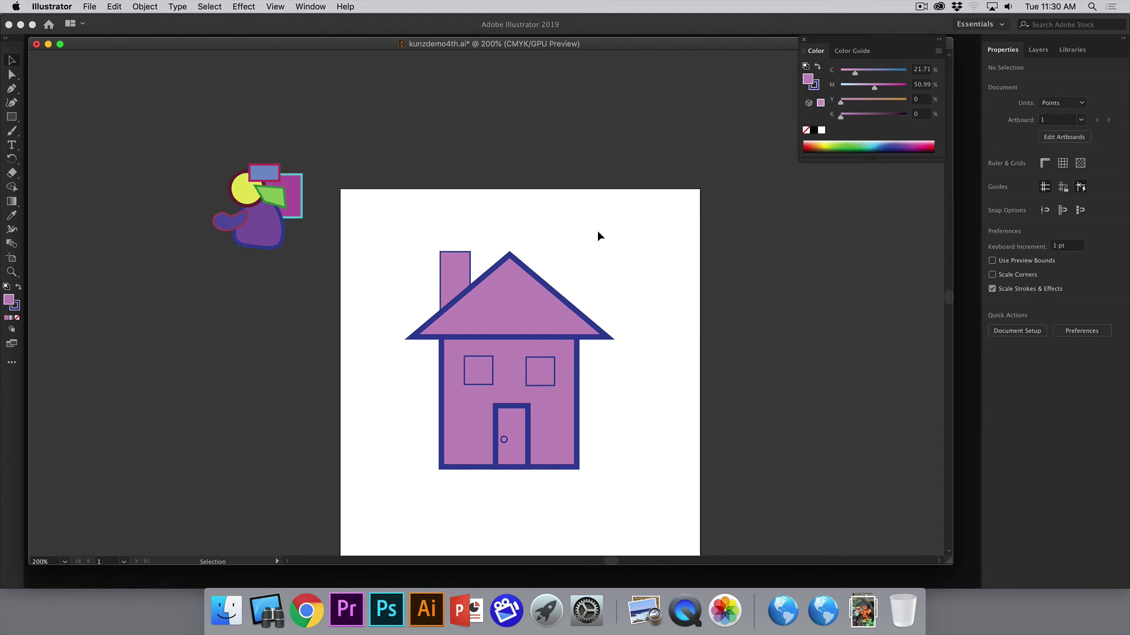
Step: Add a yellow sun circle about 142 pt across in the sky beside the roof, remove its stroke and deselect it
scroll(233, 278, down, 2)
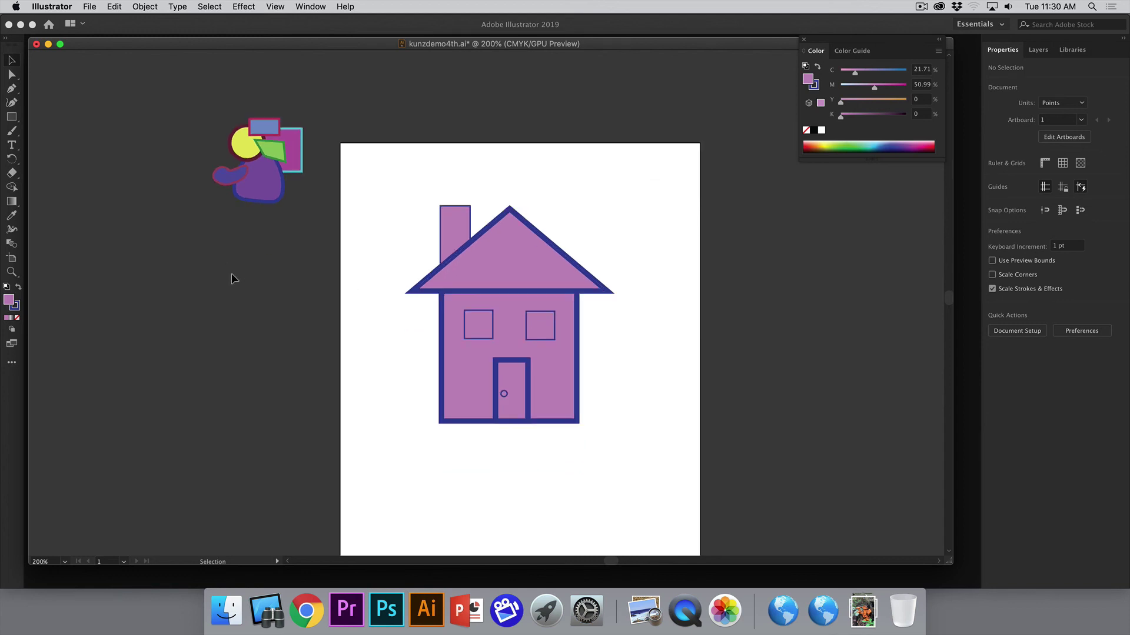
scroll(233, 279, down, 3)
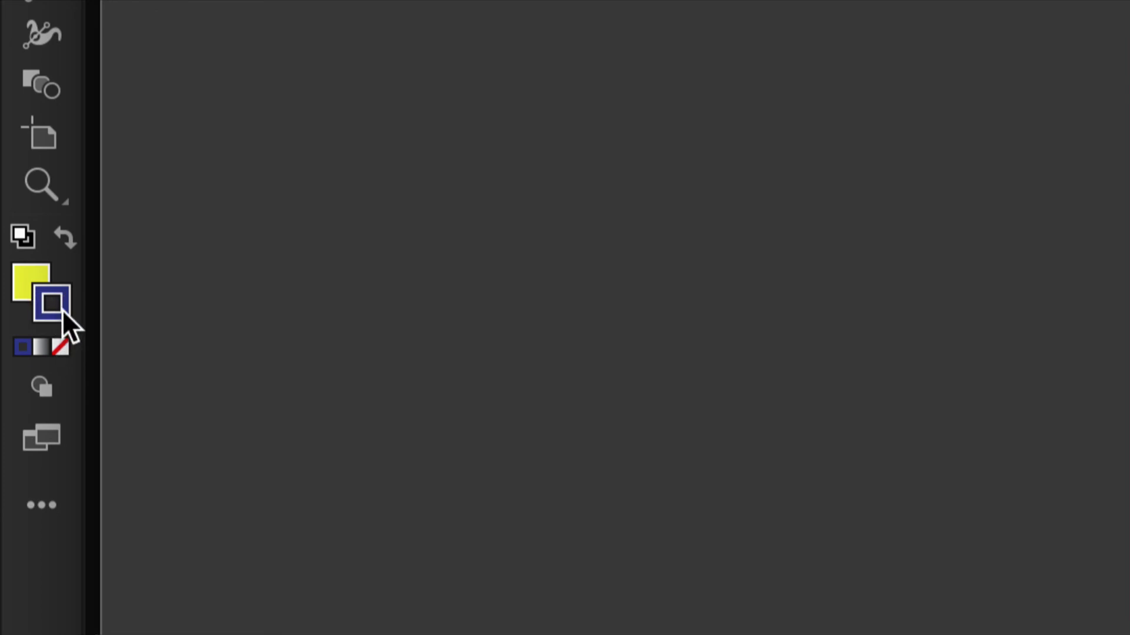
click(60, 347)
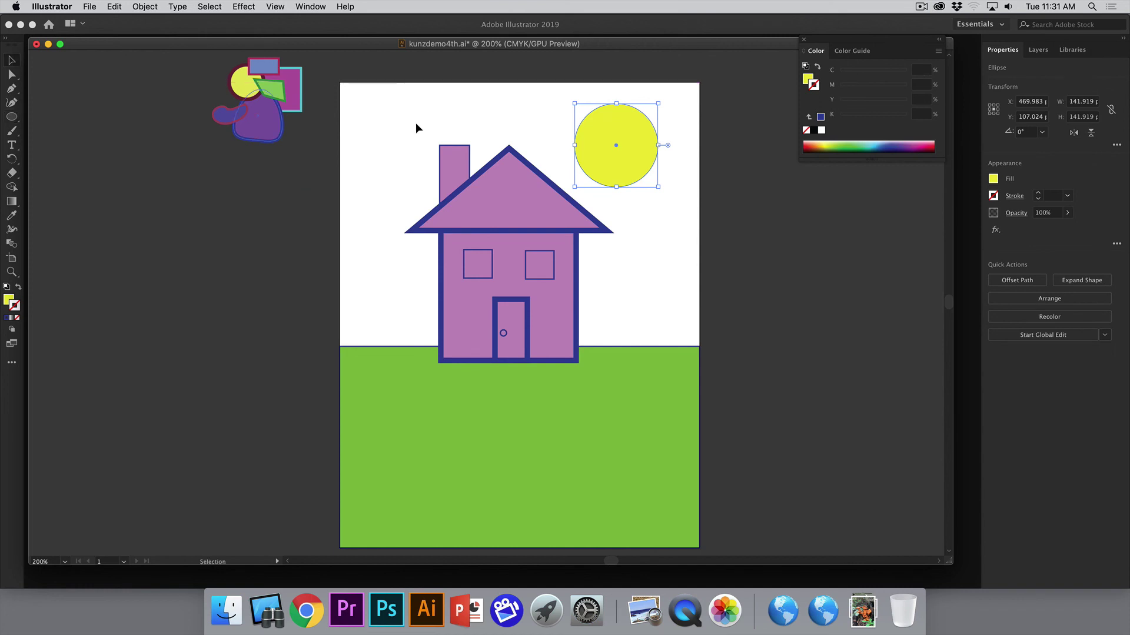
click(450, 137)
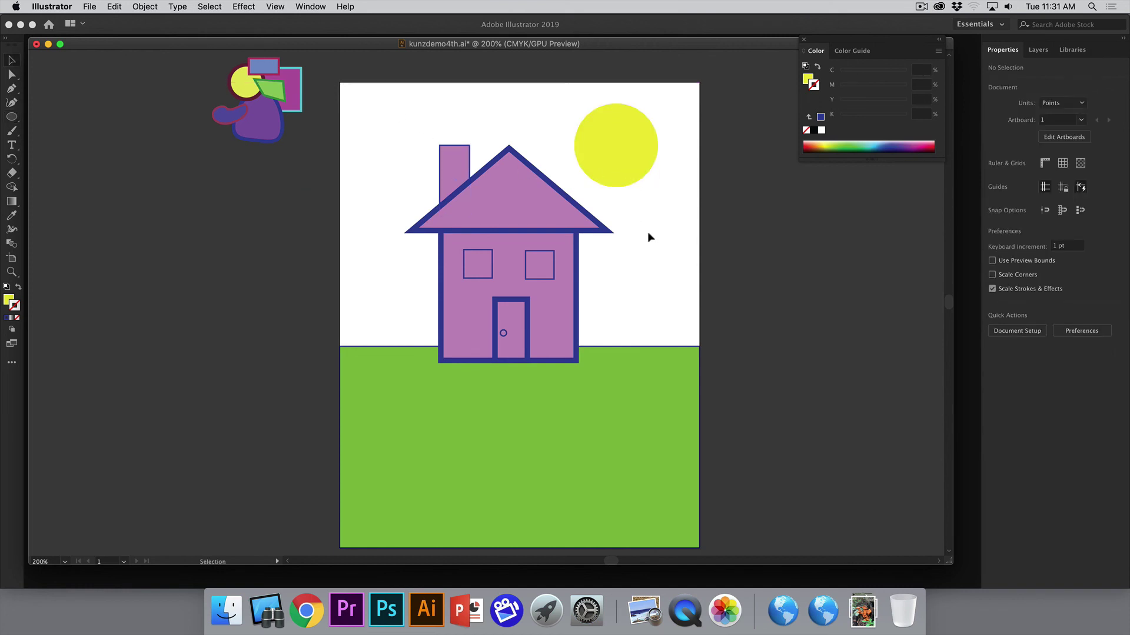